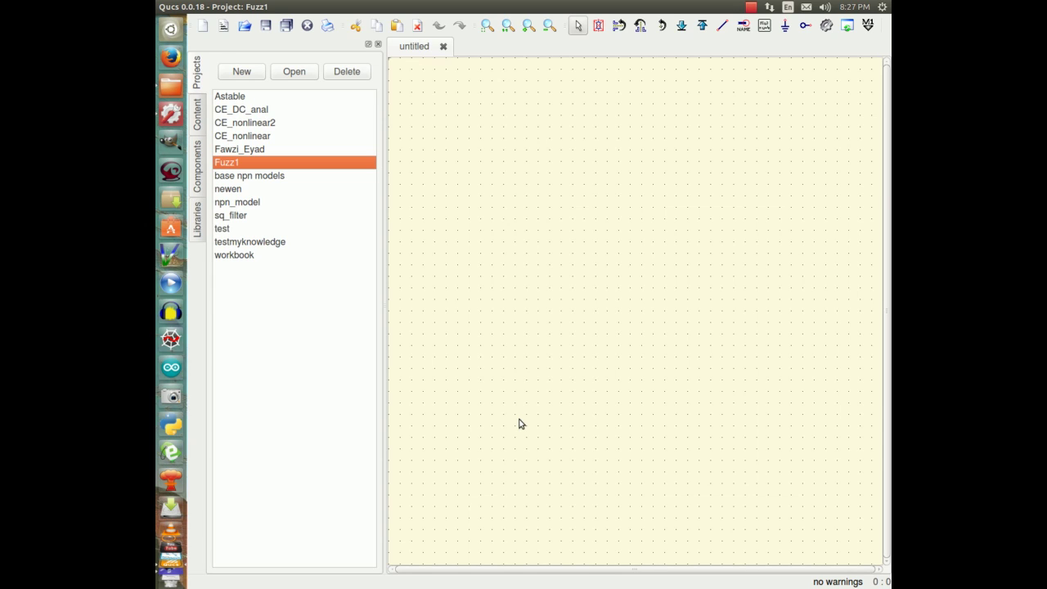
Step: Expand the Fuzz1 project and open its outclip_1d.sch op-amp diode clipper schematic
double_click(227, 162)
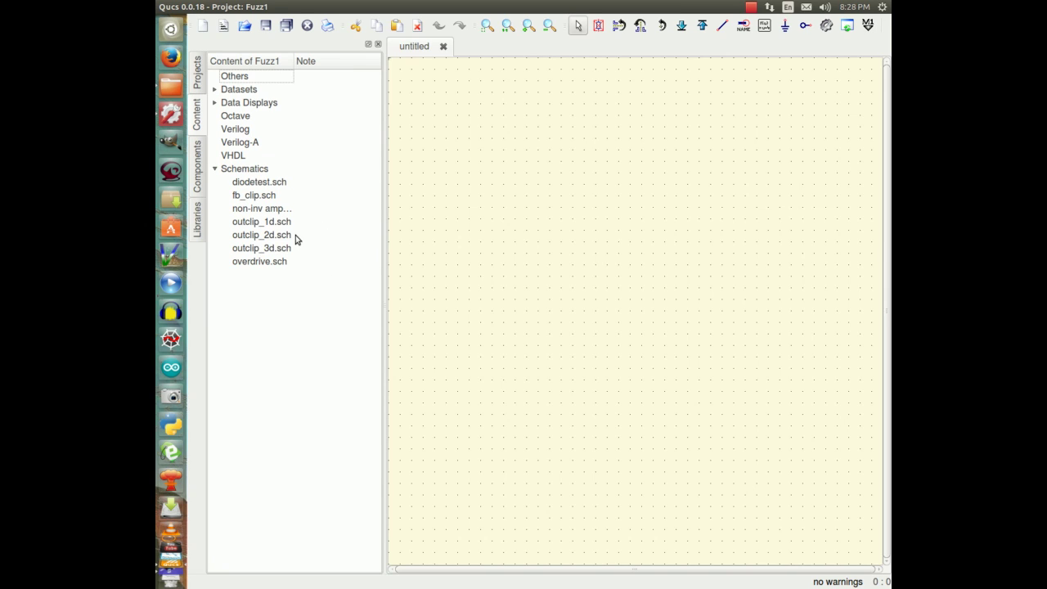
left_click(247, 226)
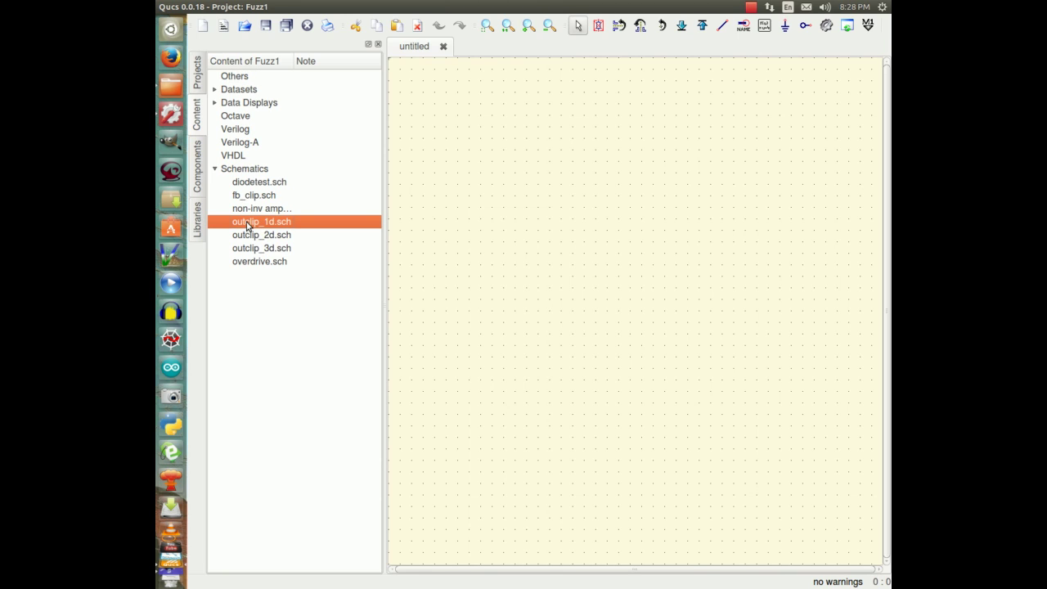
double_click(247, 225)
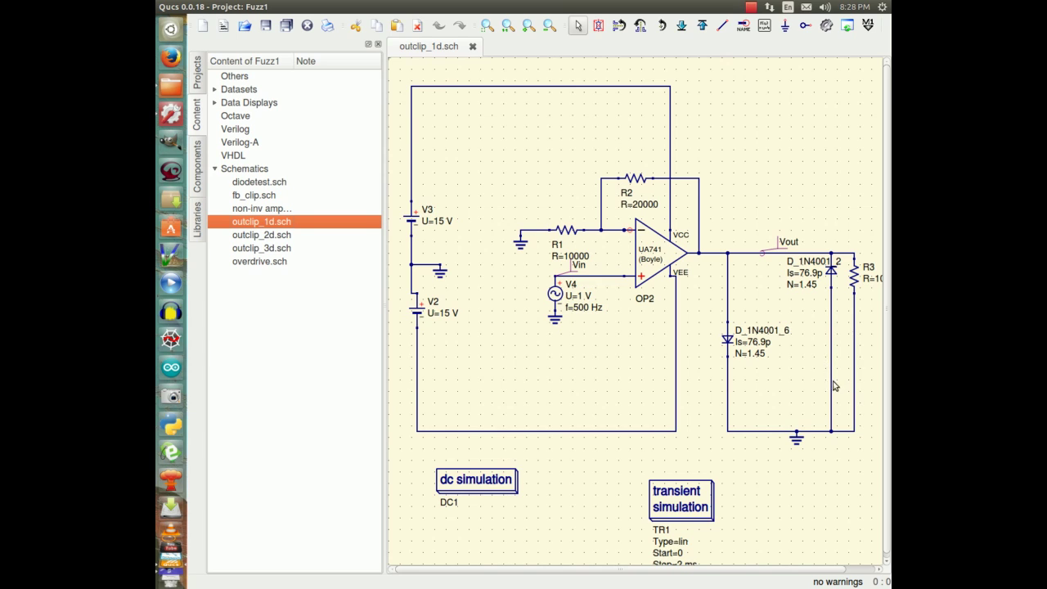
Step: Simulate outclip_1d and jump to the fuzz1.dpl display page
mouse_move(364, 7)
left_click(398, 8)
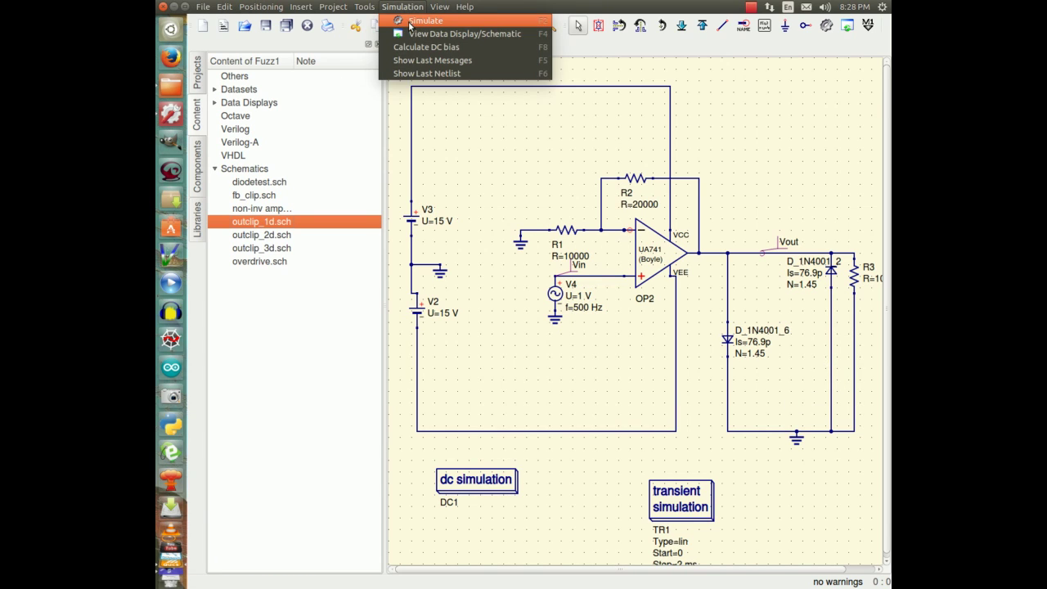
left_click(410, 23)
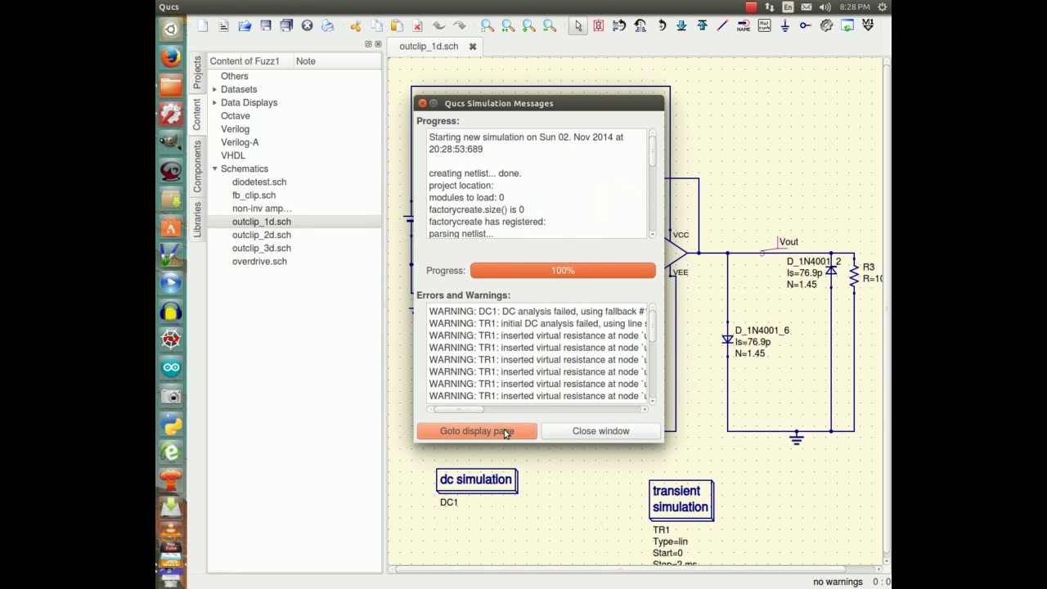
left_click(477, 431)
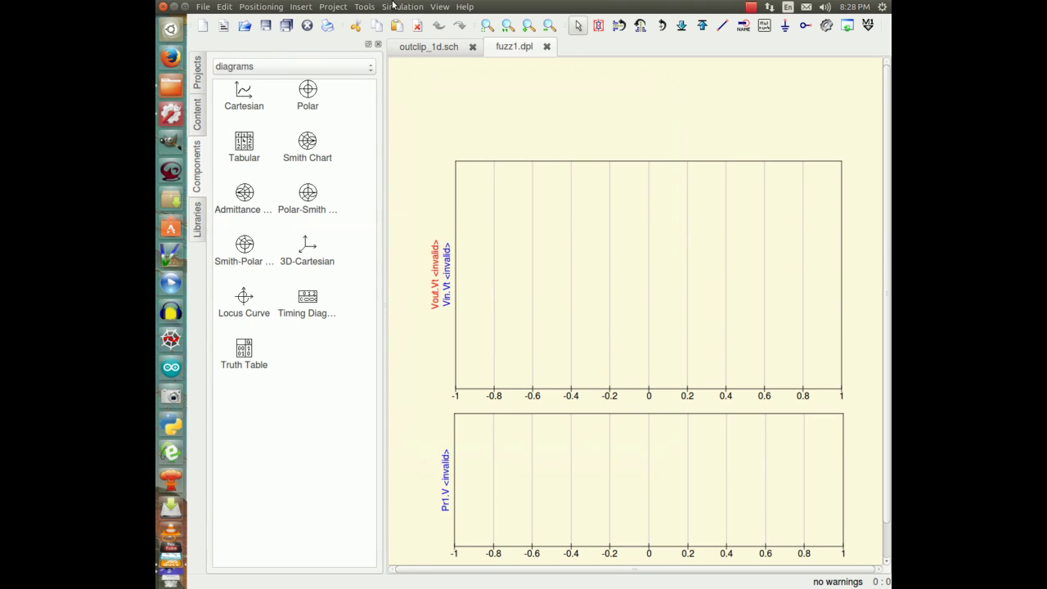
Step: Re-run the simulation, dismiss the messages window, and go back to outclip_1d.sch
left_click(391, 7)
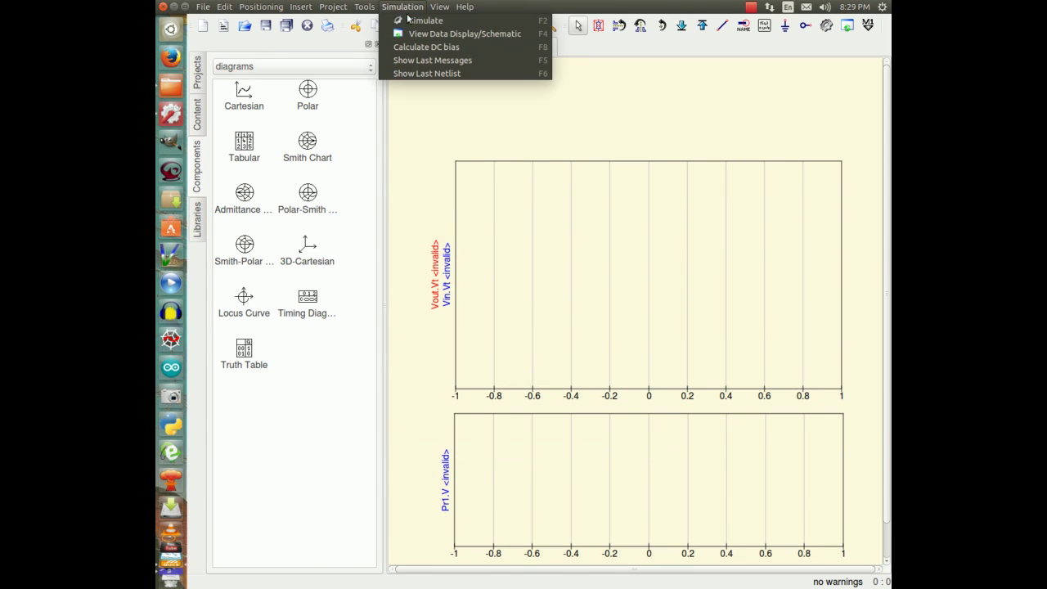
left_click(422, 20)
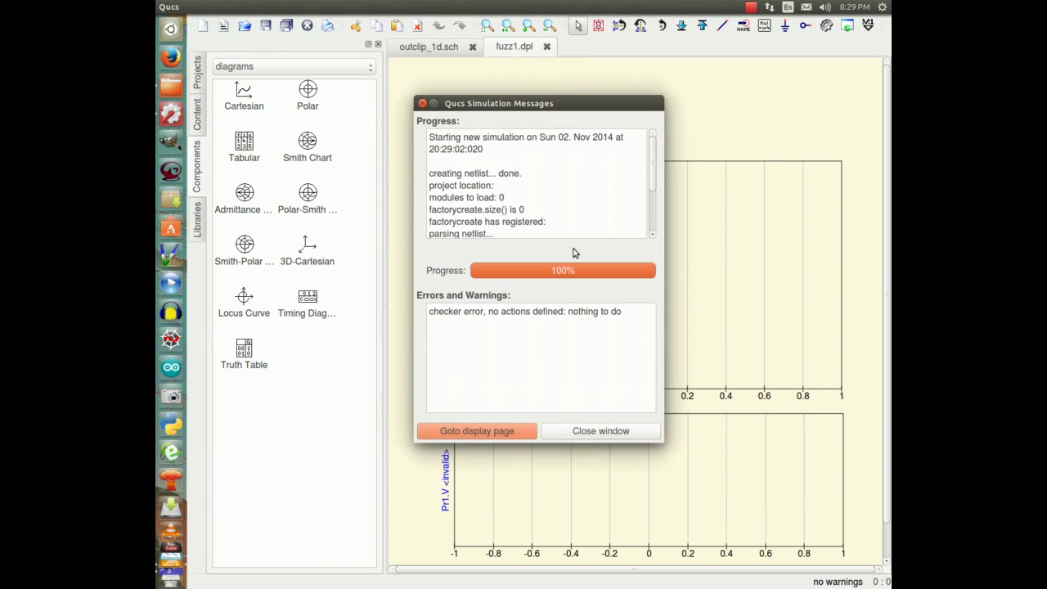
left_click(578, 431)
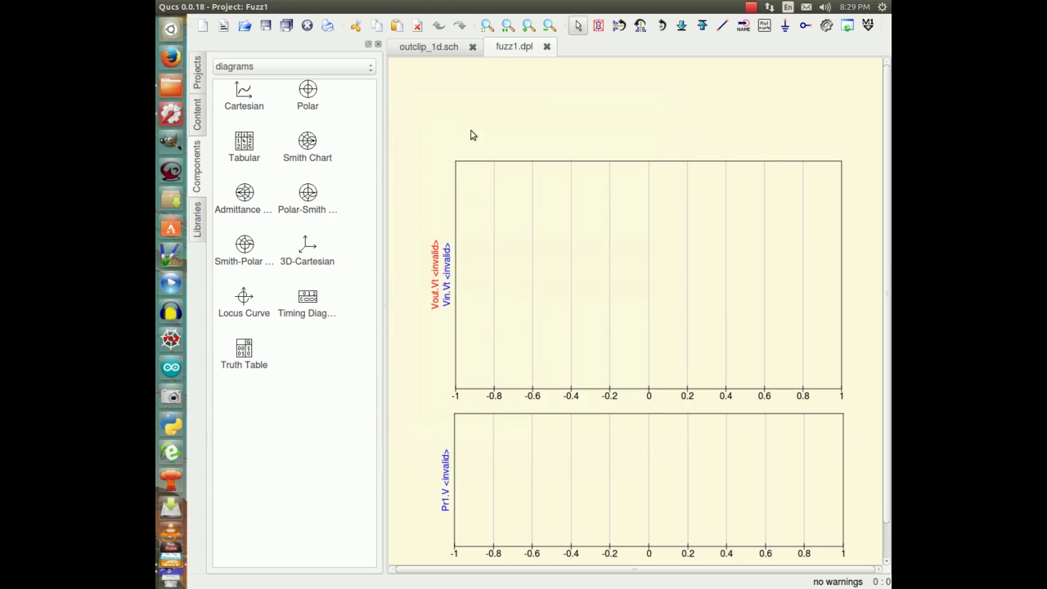
left_click(411, 49)
Step: Change the R2 feedback resistor's resistance to 10000 in its component properties
double_click(634, 206)
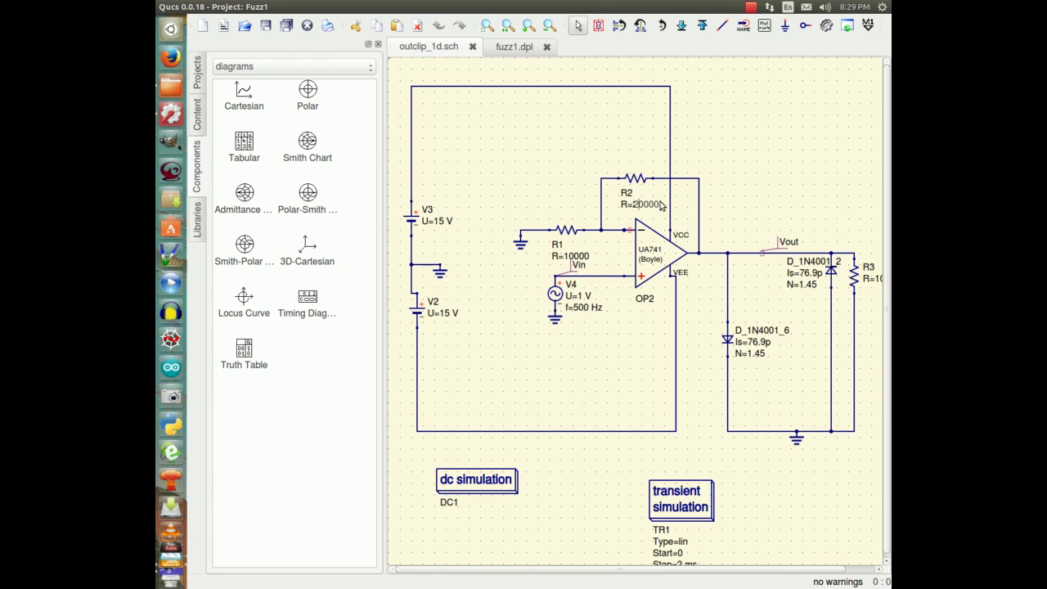
left_click(637, 179)
double_click(637, 179)
left_click(556, 251)
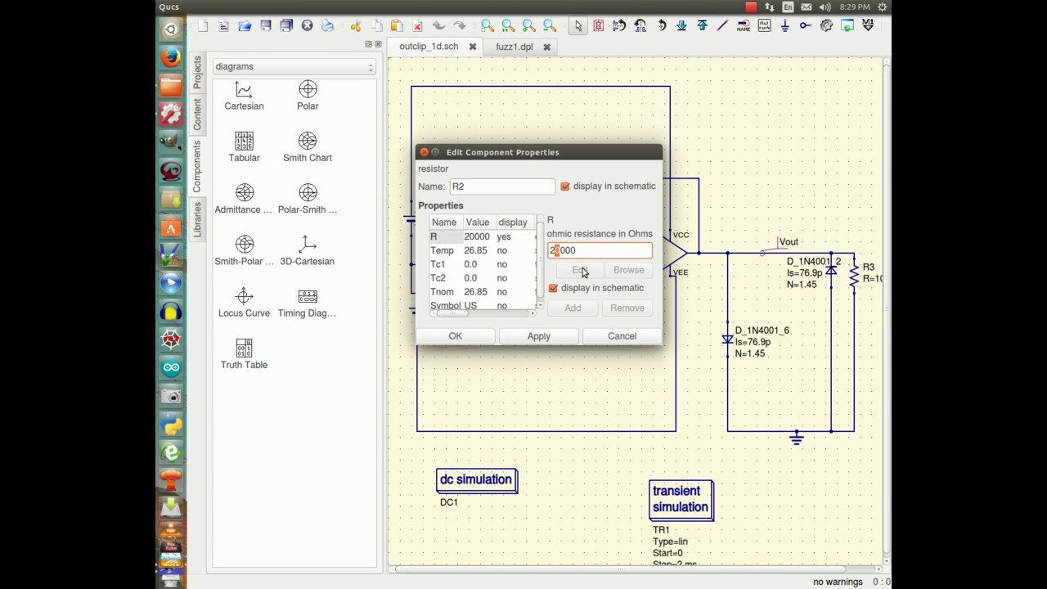
key("Delete")
type("12")
left_click(519, 337)
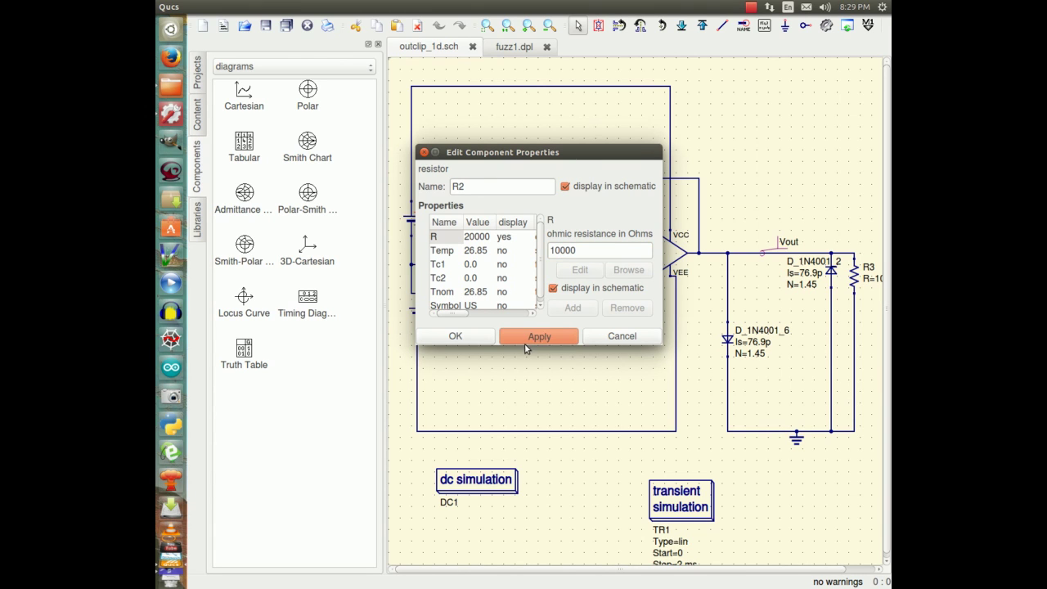
left_click(456, 335)
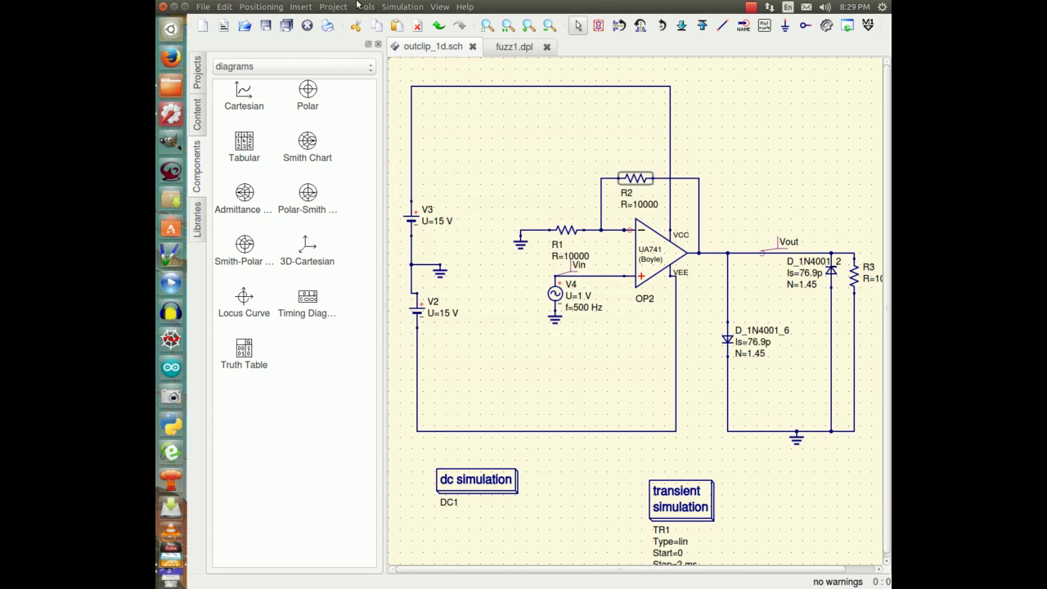
Step: Re-simulate outclip_1d with R2 at 10000, then return to the schematic
left_click(398, 6)
left_click(418, 18)
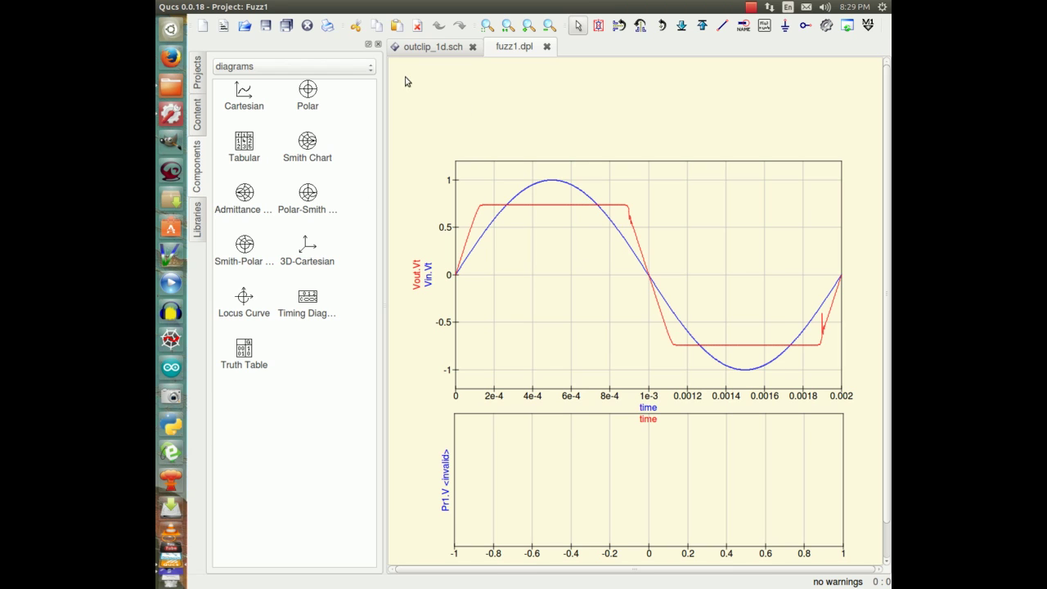
left_click(434, 48)
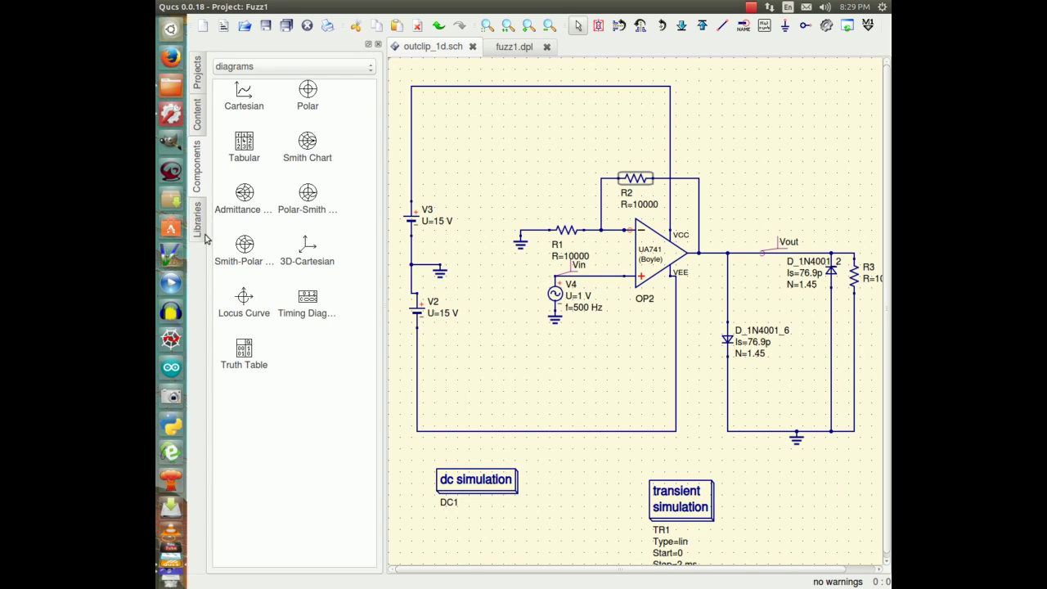
Step: Open outclip_2d.sch from the project files and simulate it, giving Vout clipped near ±1.5 V
left_click(199, 119)
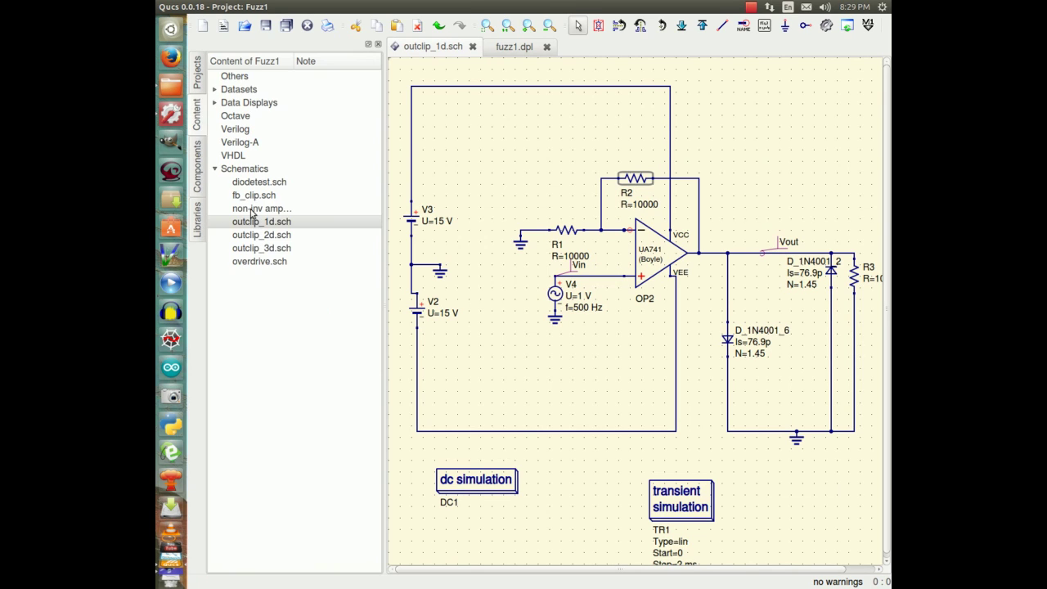
double_click(257, 237)
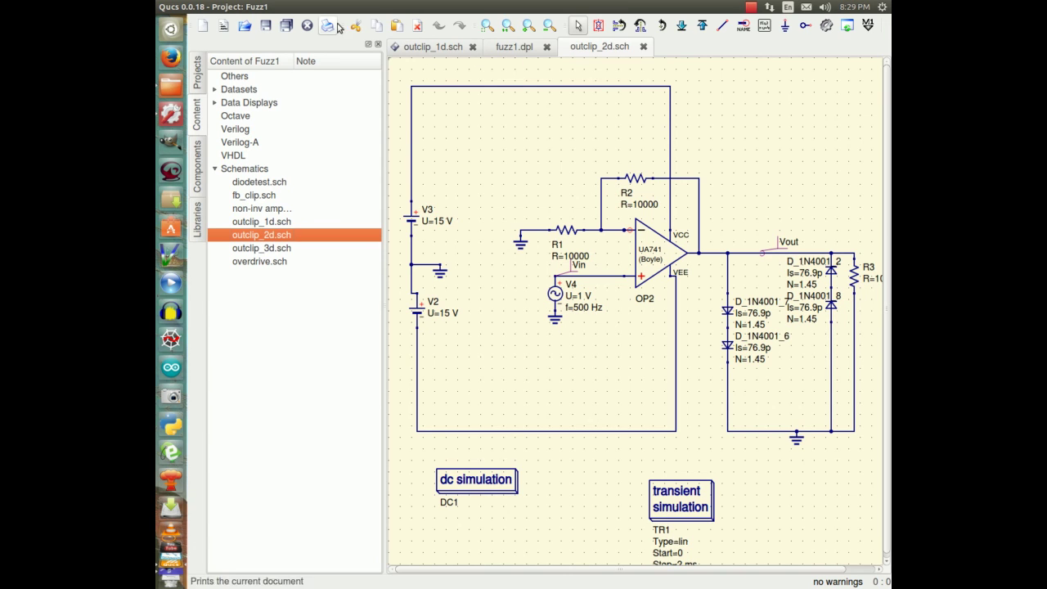
left_click(419, 7)
left_click(414, 21)
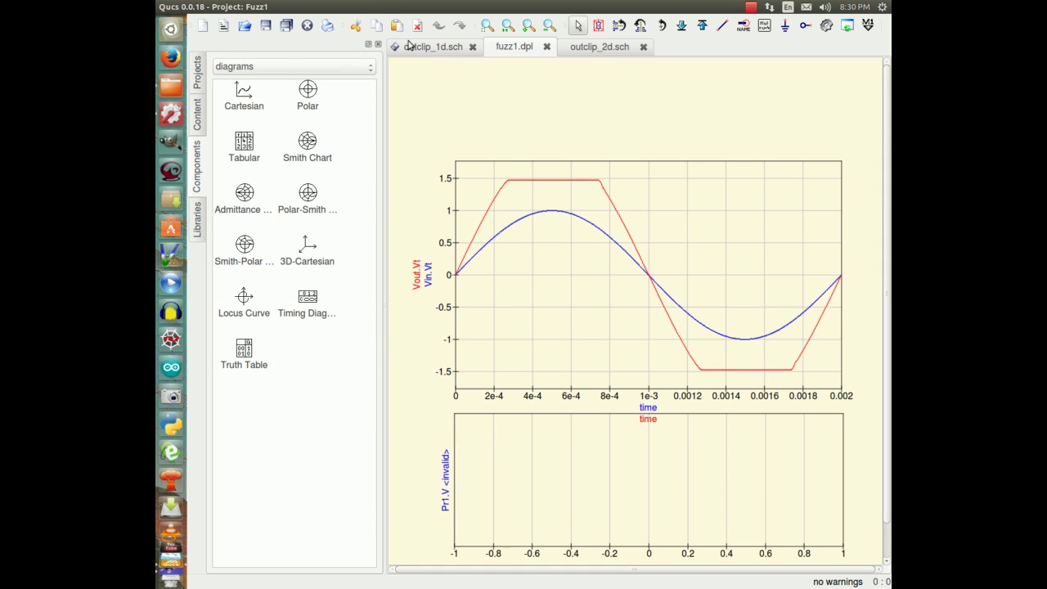
Step: Open outclip_3d.sch and close the outclip_2d and outclip_1d tabs, saving outclip_1d's changes
left_click(197, 115)
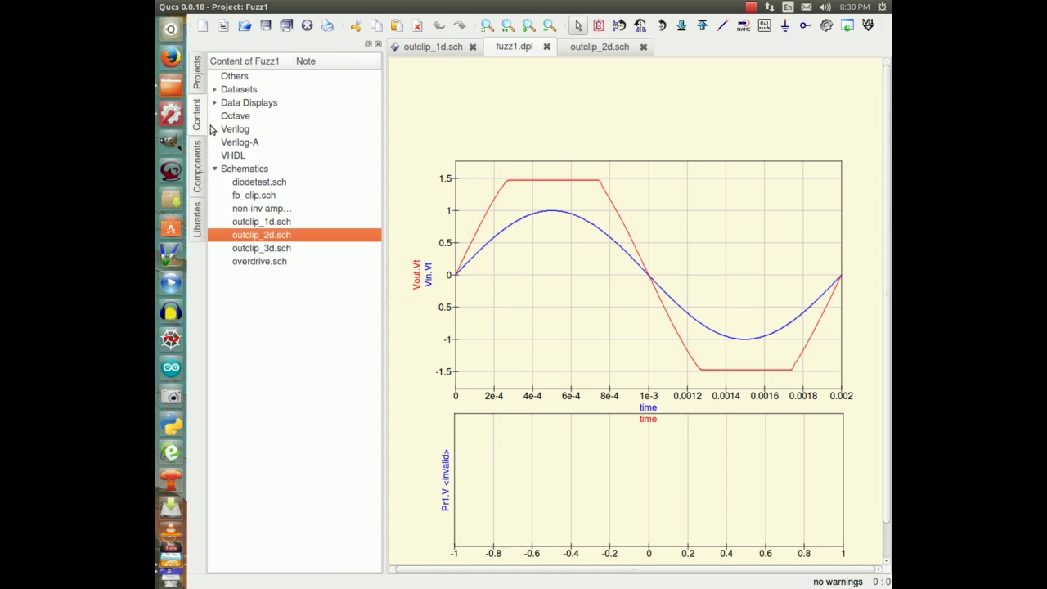
double_click(247, 250)
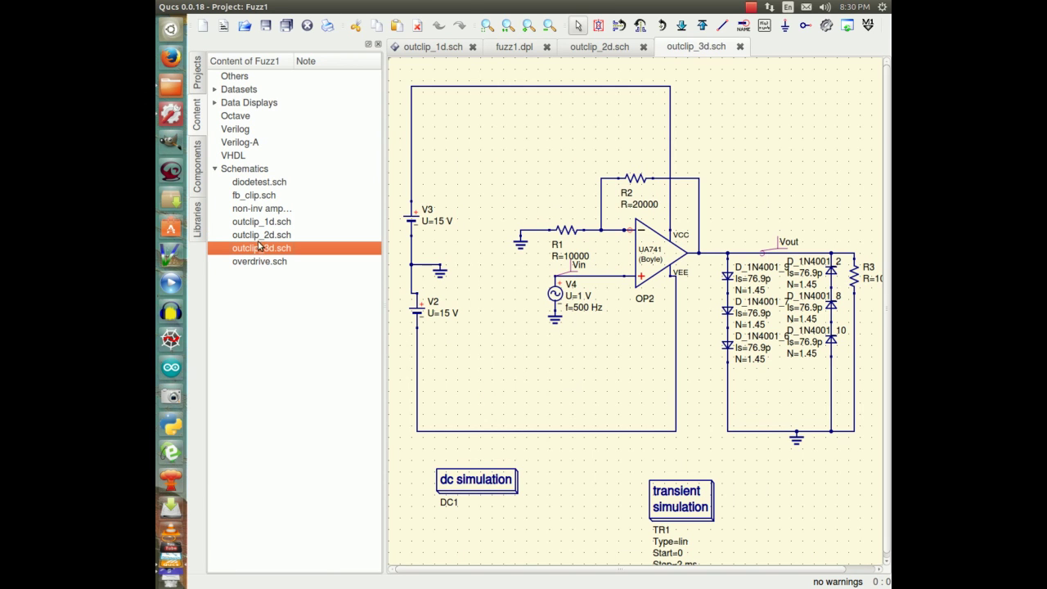
left_click(643, 48)
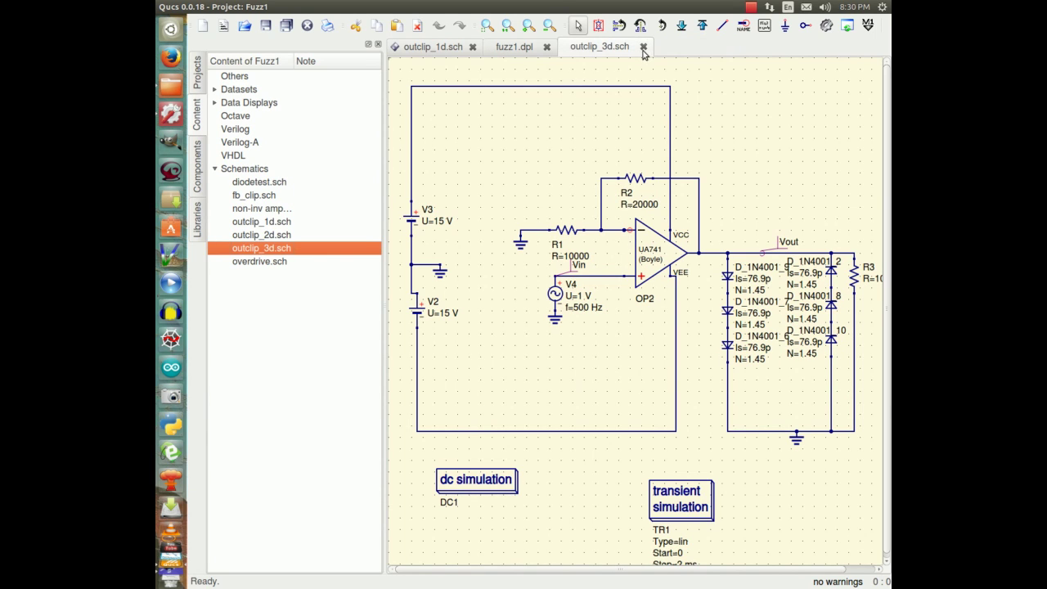
left_click(473, 47)
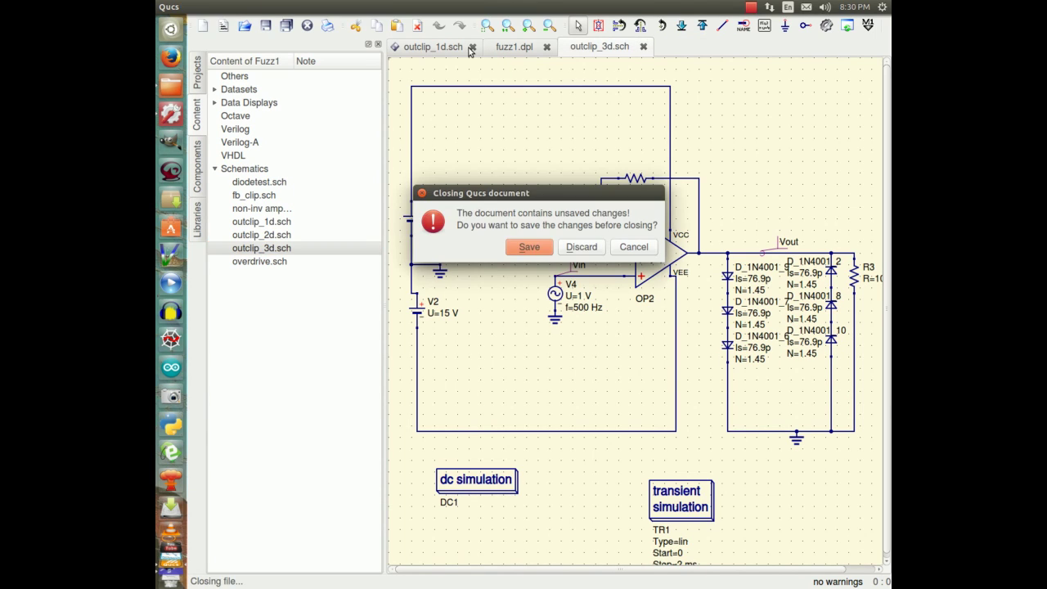
left_click(528, 254)
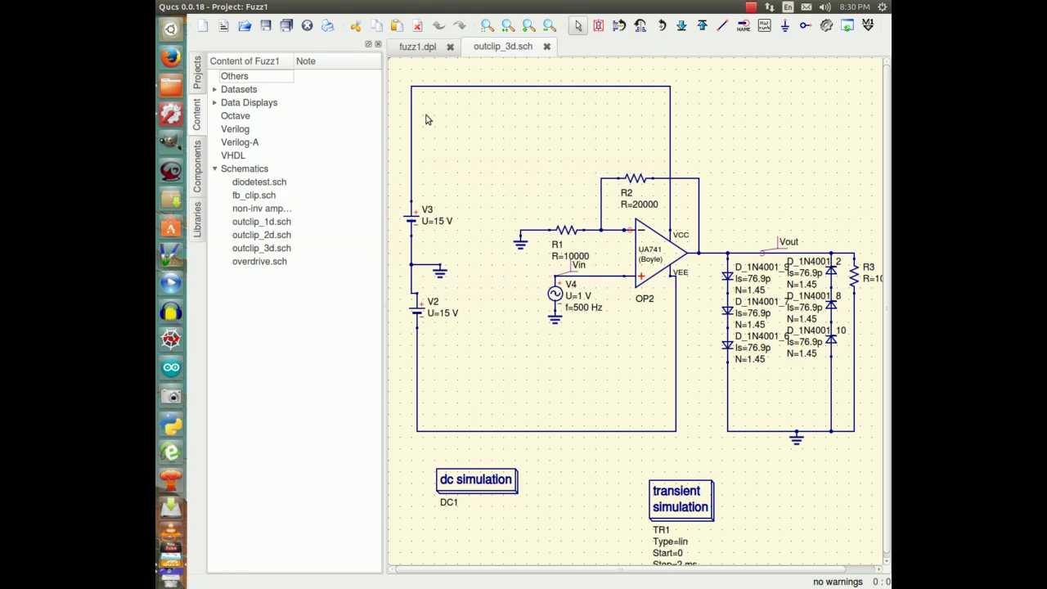
Step: Simulate outclip_3d so Vout clips flat near ±2.2 V in fuzz1.dpl
left_click(401, 5)
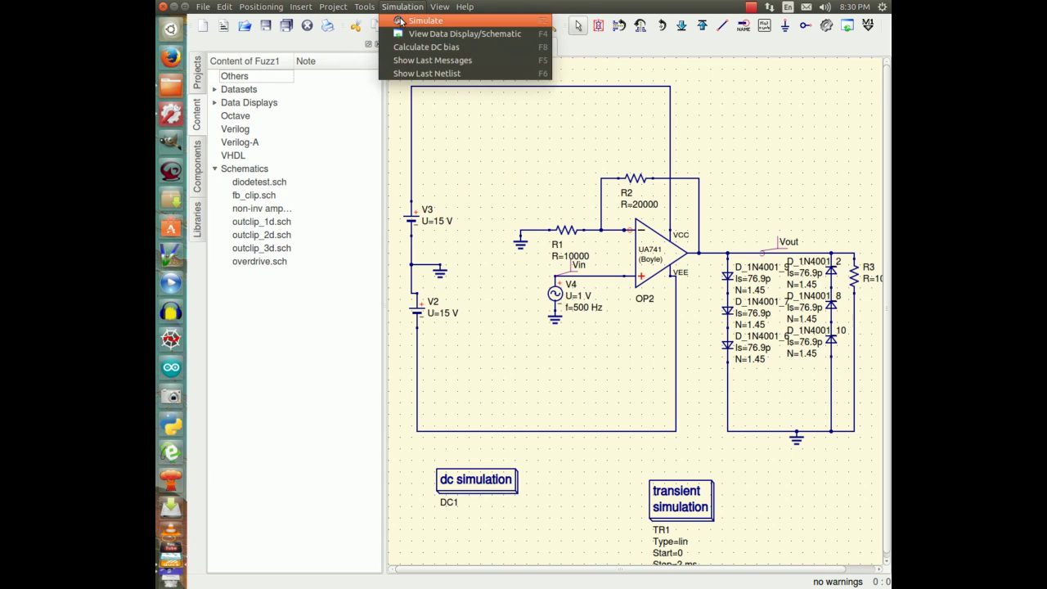
left_click(405, 23)
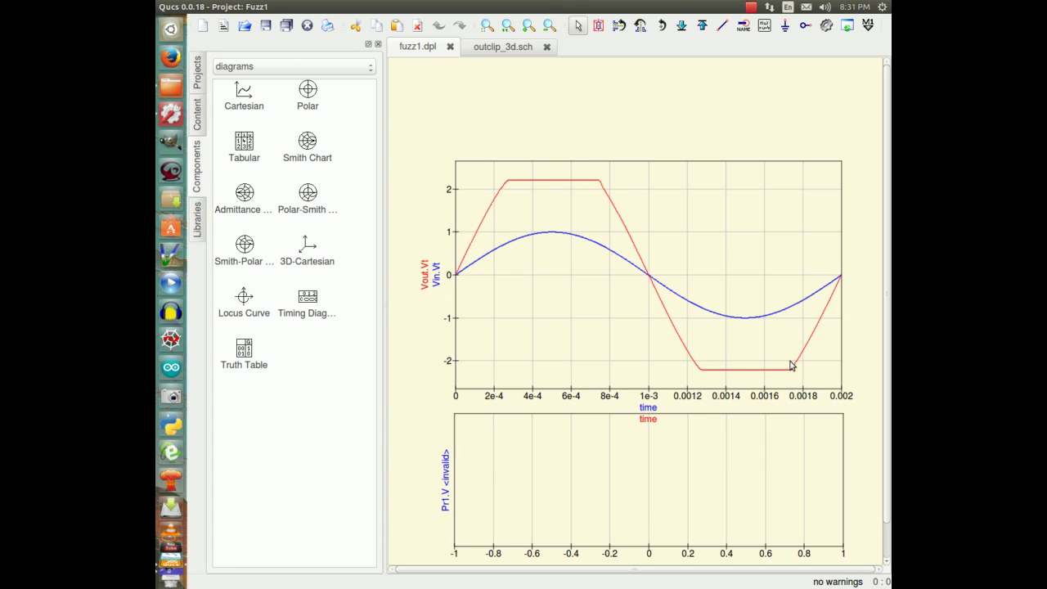
mouse_move(265, 3)
Step: Close the outclip_3d.sch tab and open the fb_clip.sch feedback-diode clipper from the project files
left_click(197, 119)
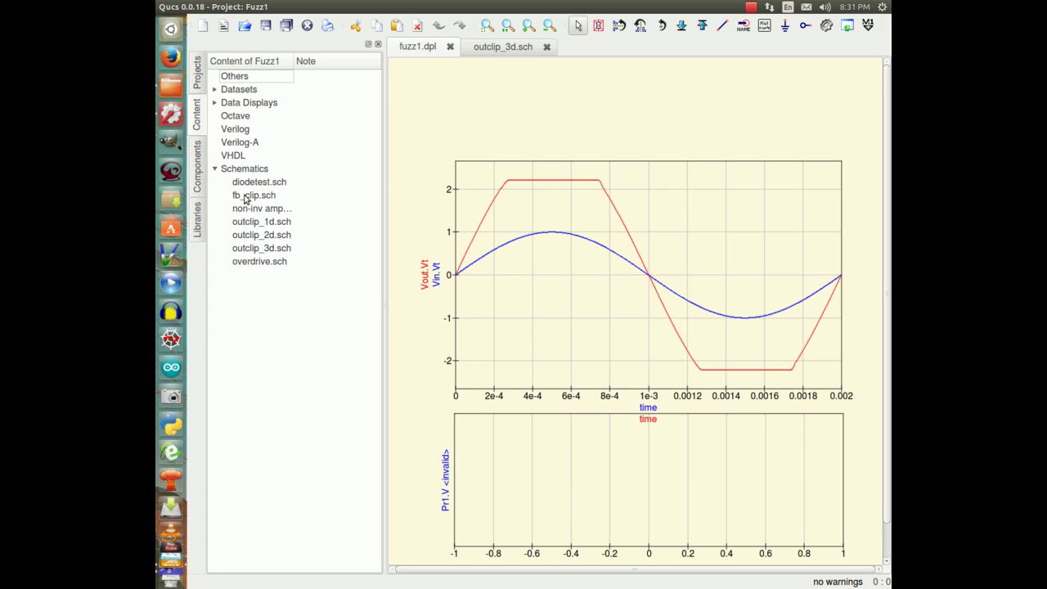
left_click(245, 199)
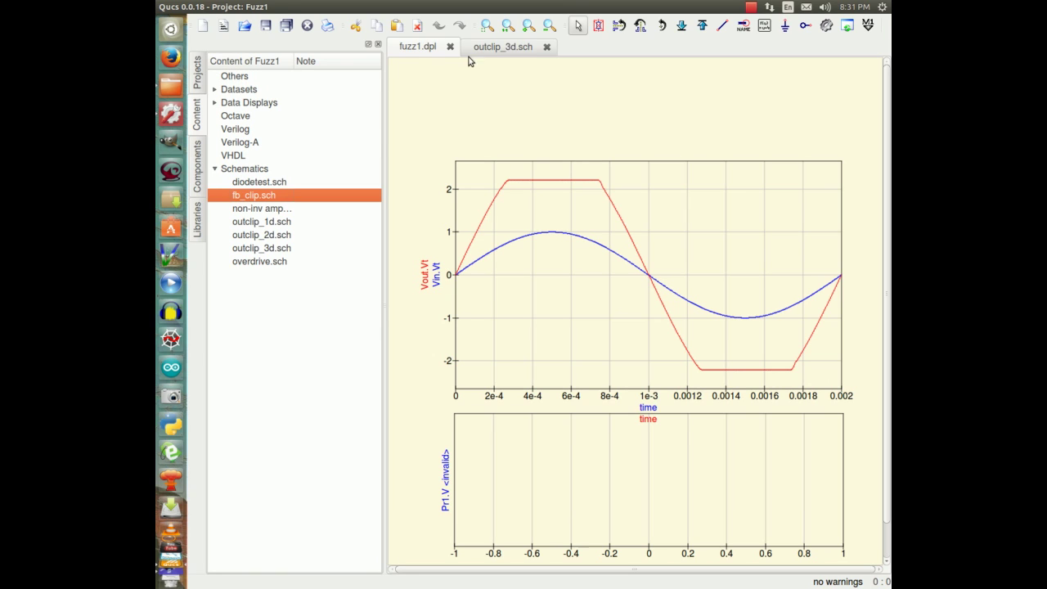
left_click(526, 46)
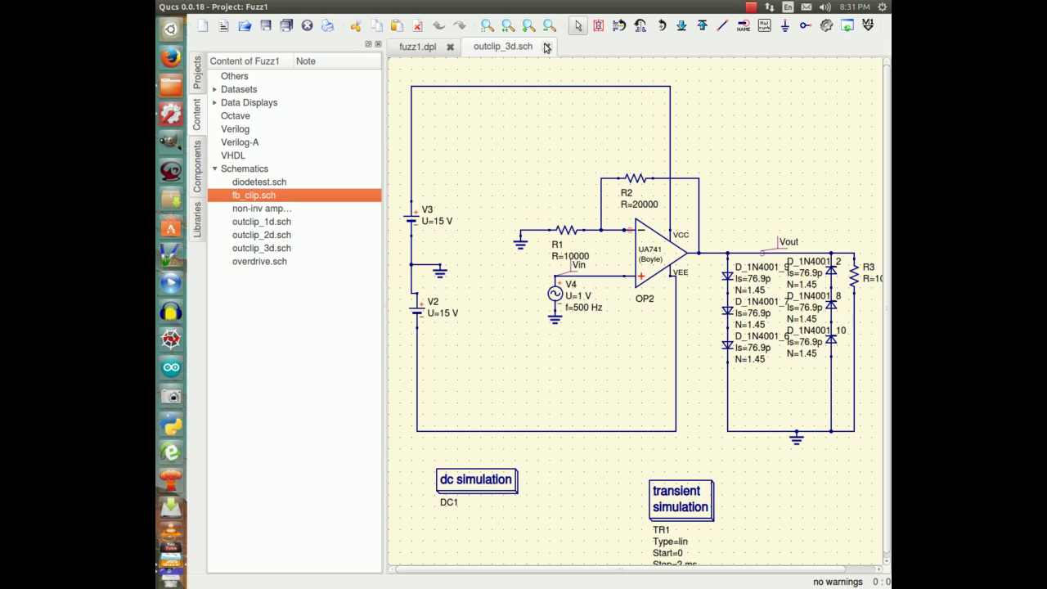
left_click(548, 46)
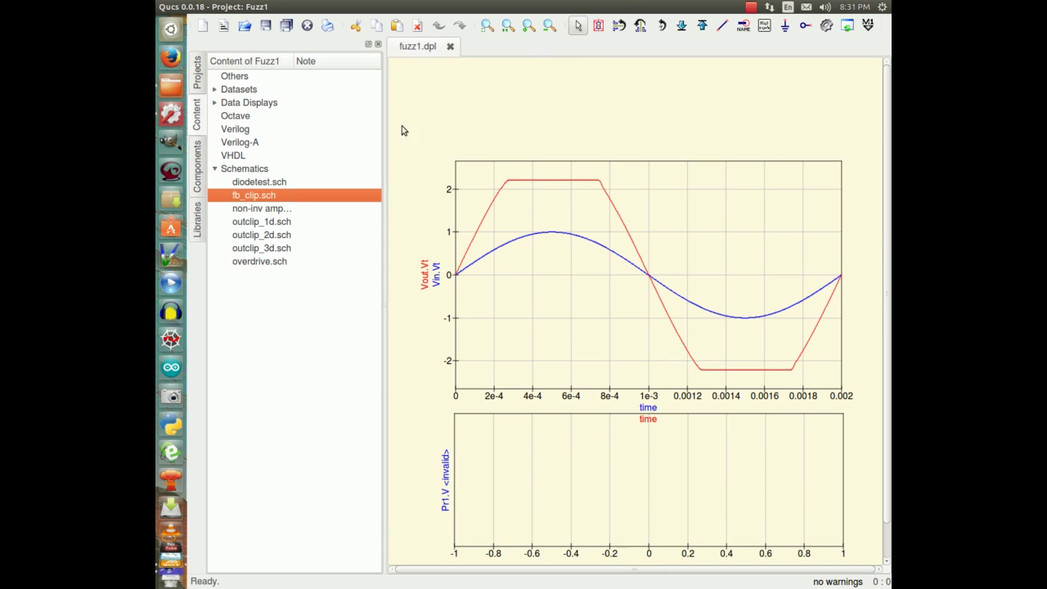
double_click(247, 201)
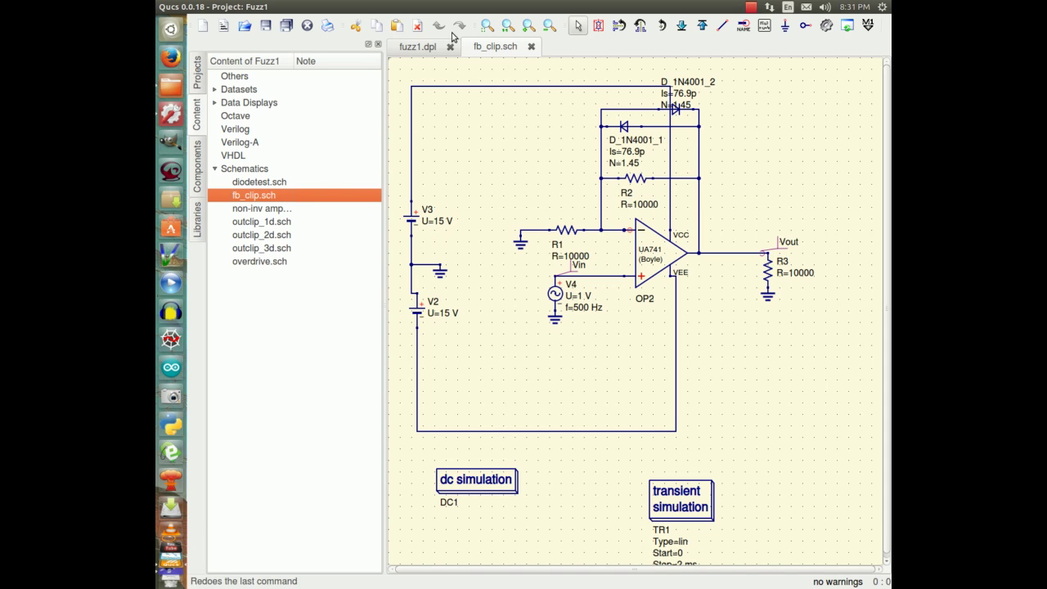
Step: Simulate fb_clip to show Vout softly clipped near ±1.5 V, then return to its schematic
left_click(390, 6)
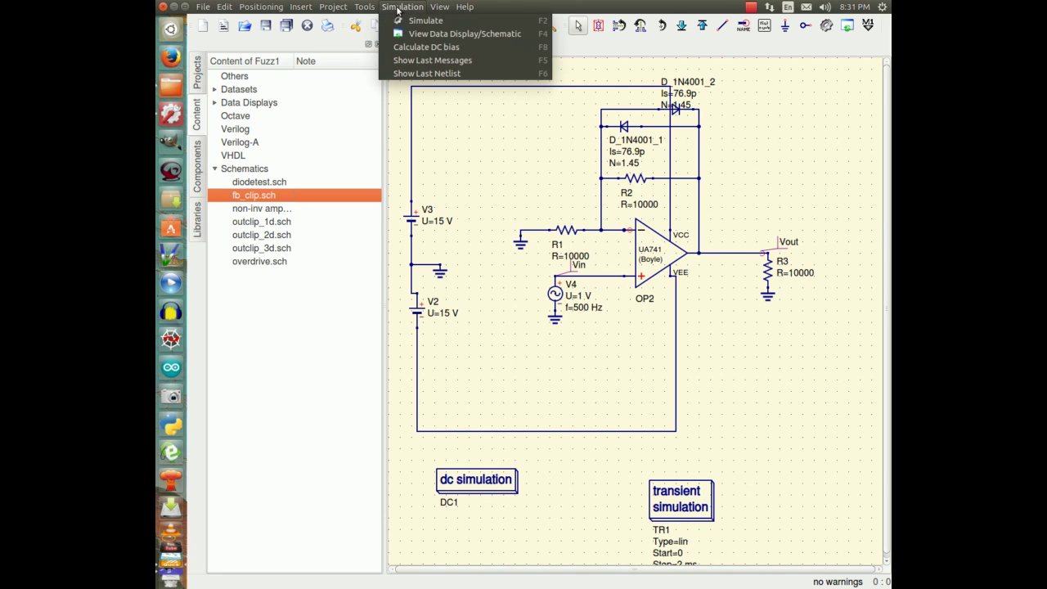
left_click(401, 22)
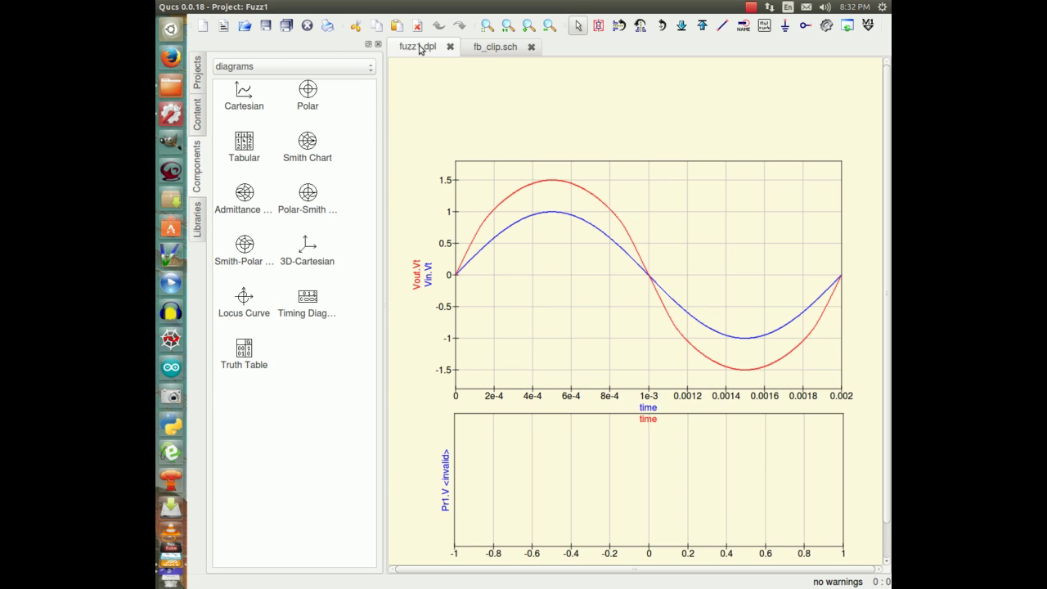
left_click(482, 50)
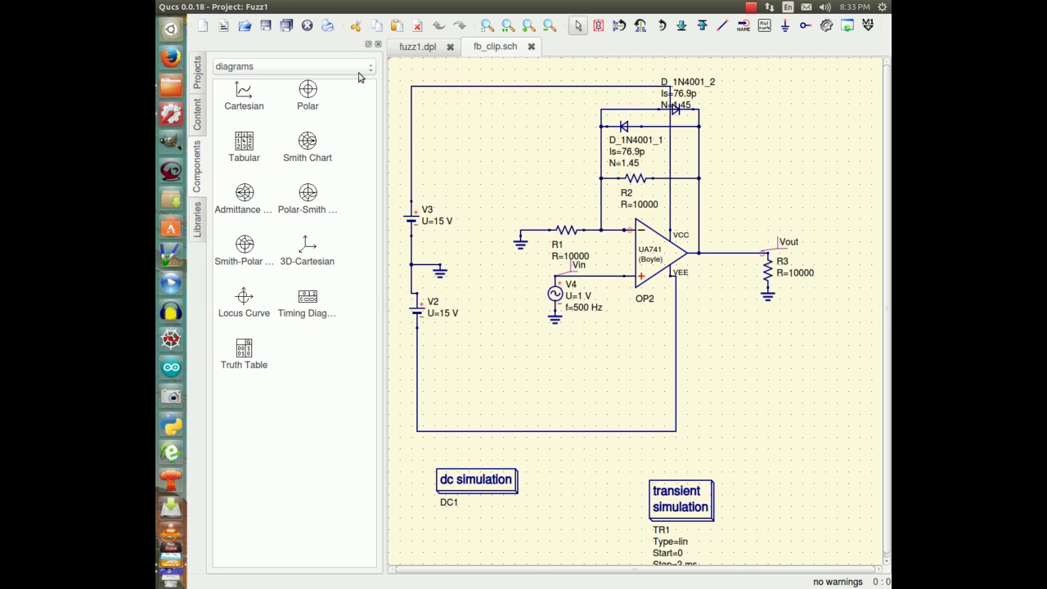
Step: Open the diodetest.sch 1N4001 diode test schematic from the project files
left_click(196, 119)
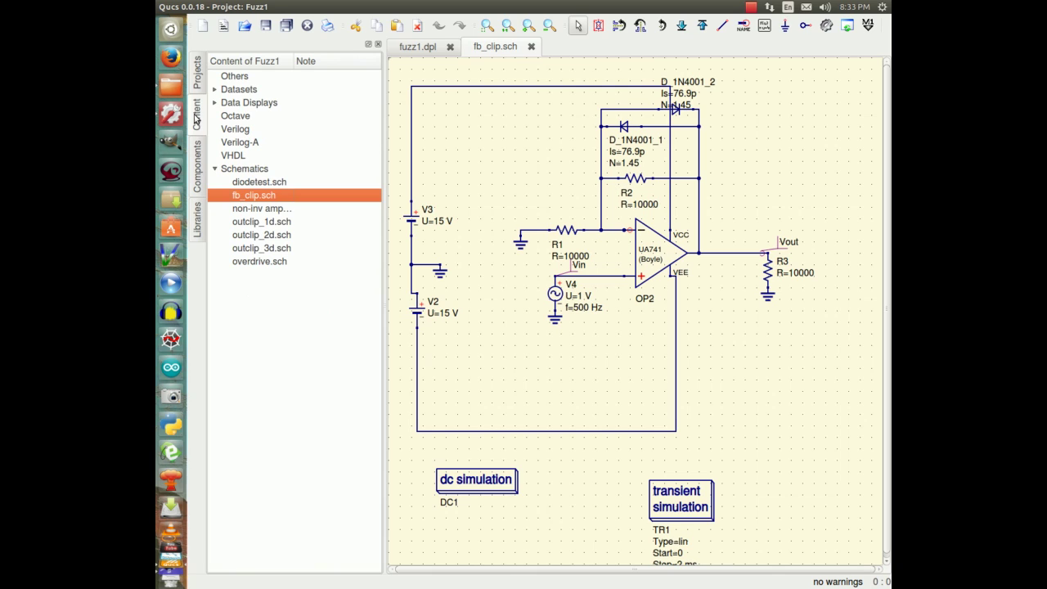
double_click(261, 182)
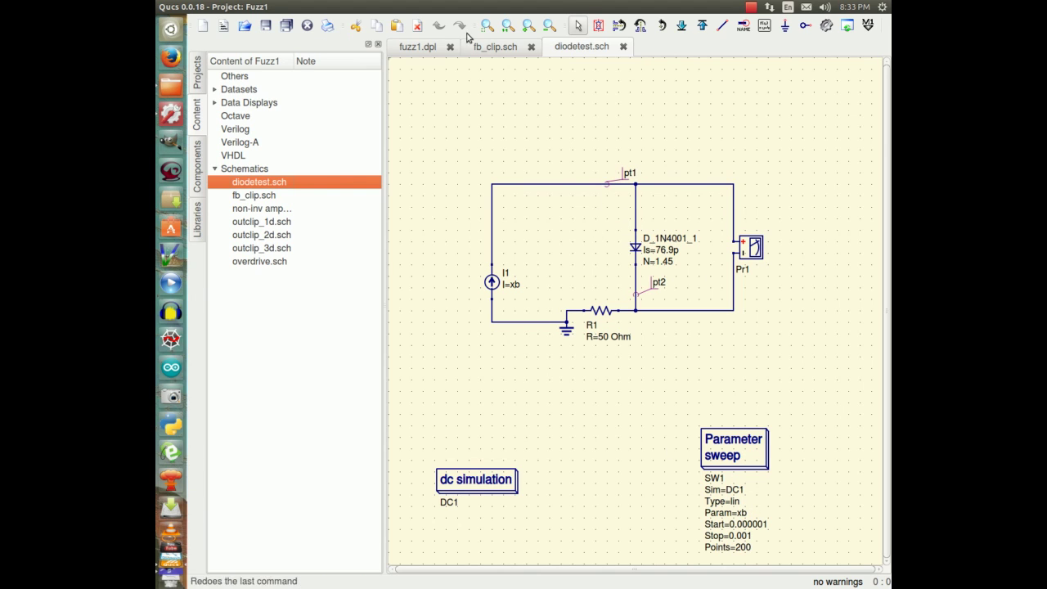
Step: Simulate diodetest.sch to plot Pr1.V rising to about 0.61 V over the current sweep
left_click(399, 8)
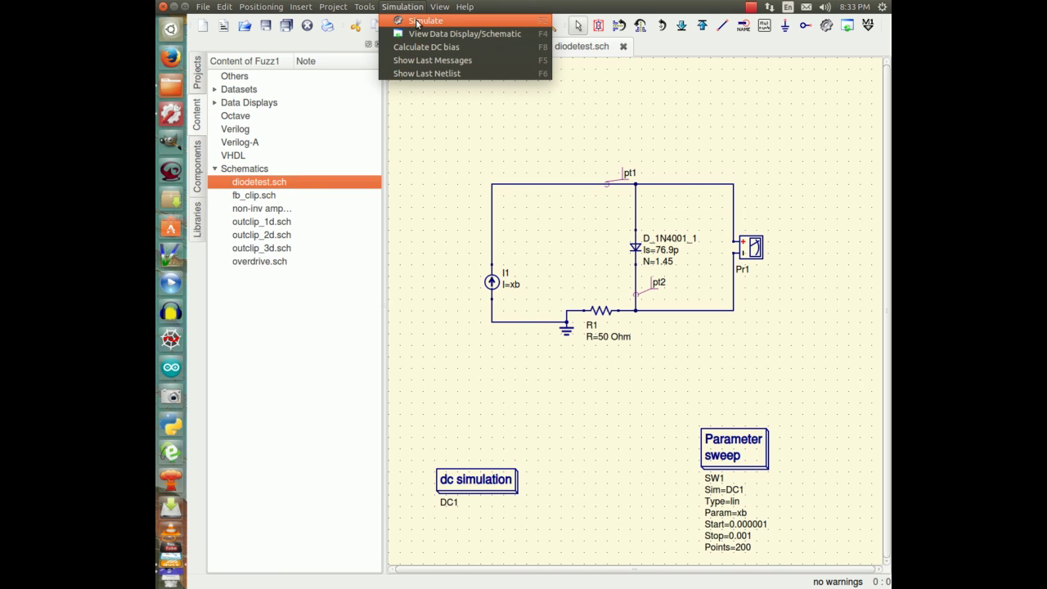
left_click(417, 22)
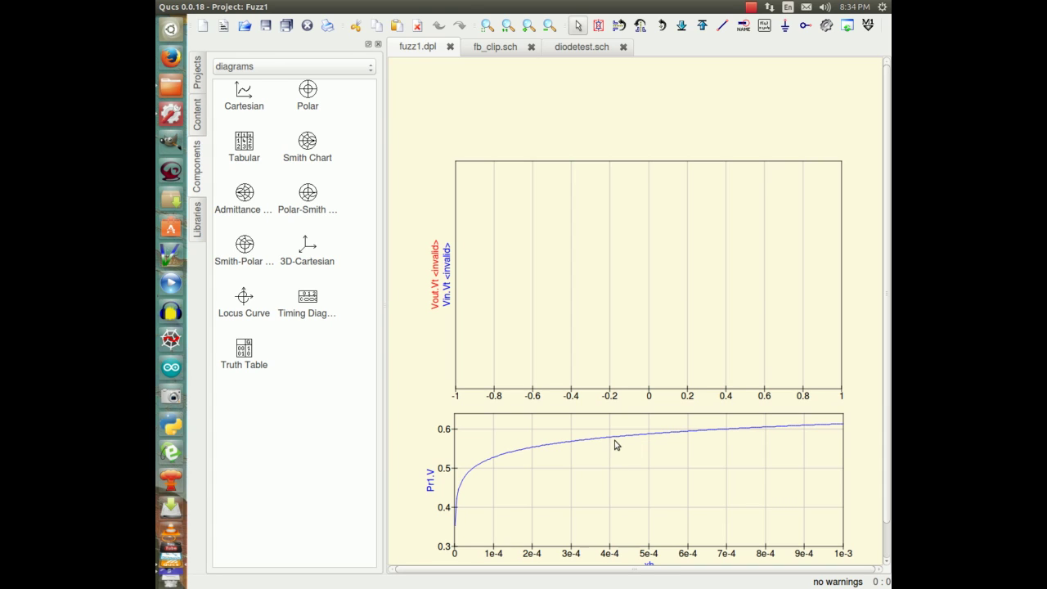
Step: Switch back to fb_clip.sch and re-run its simulation, showing Vout rounding off near ±1.5 V
left_click(496, 49)
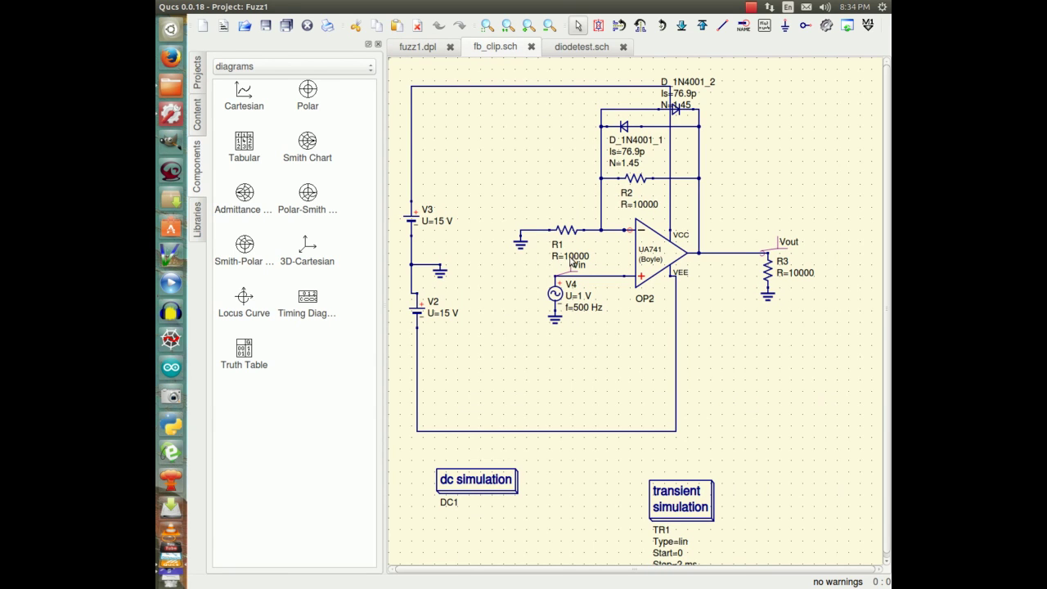
left_click(396, 6)
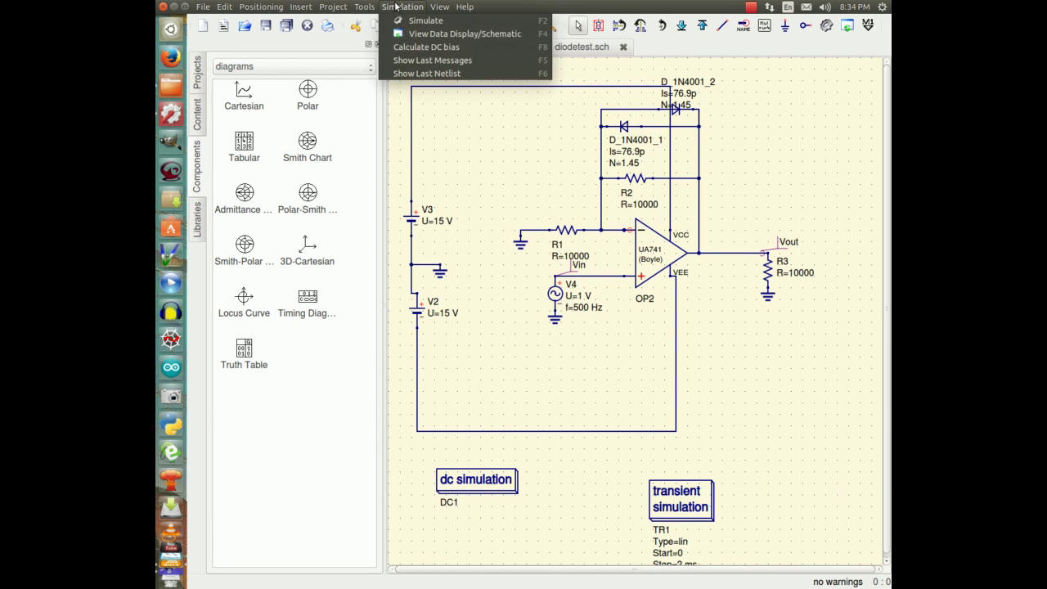
left_click(413, 21)
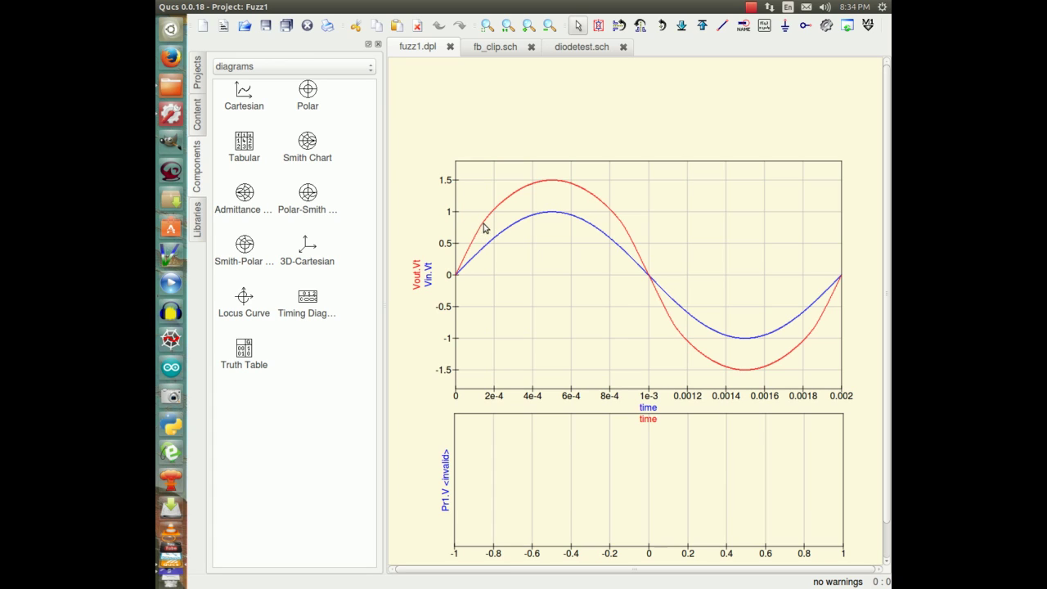
Step: In fb_clip.sch, change feedback resistor R2's resistance from 10000 to 20000 ohms in its properties
left_click(491, 49)
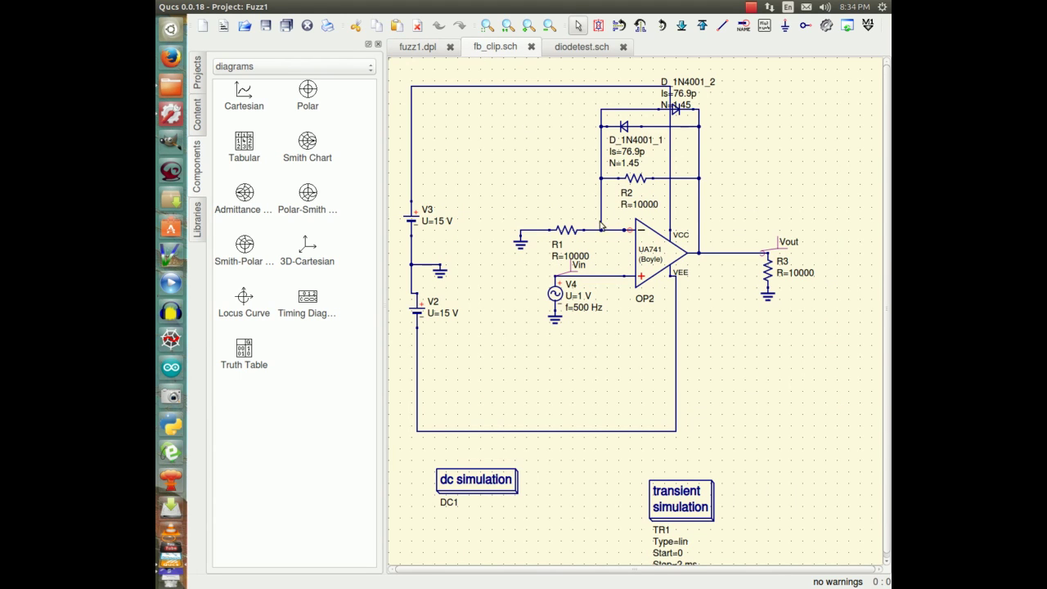
double_click(638, 204)
left_click(636, 178)
right_click(636, 179)
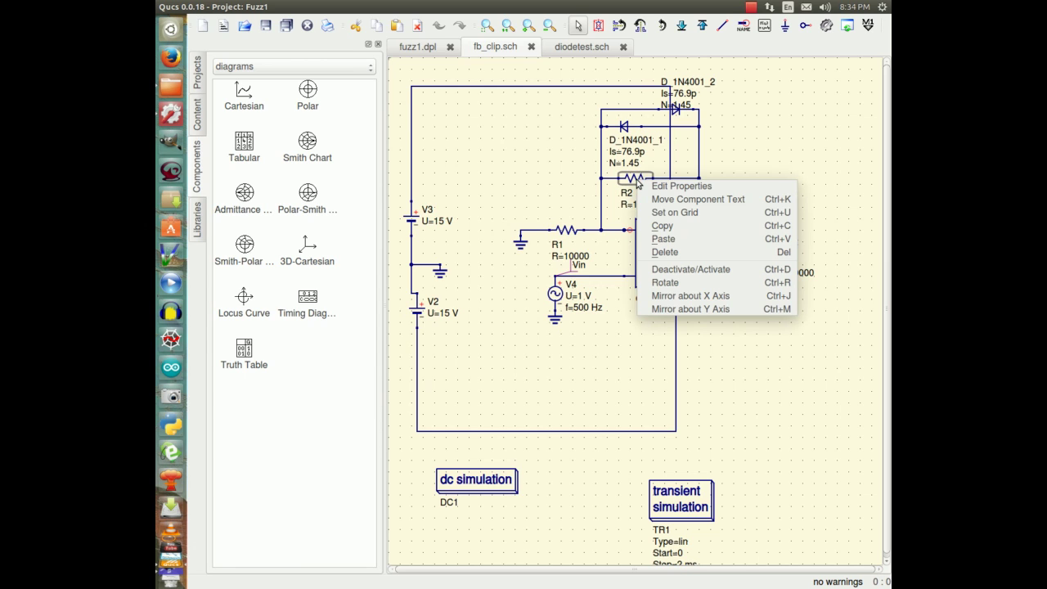
left_click(681, 186)
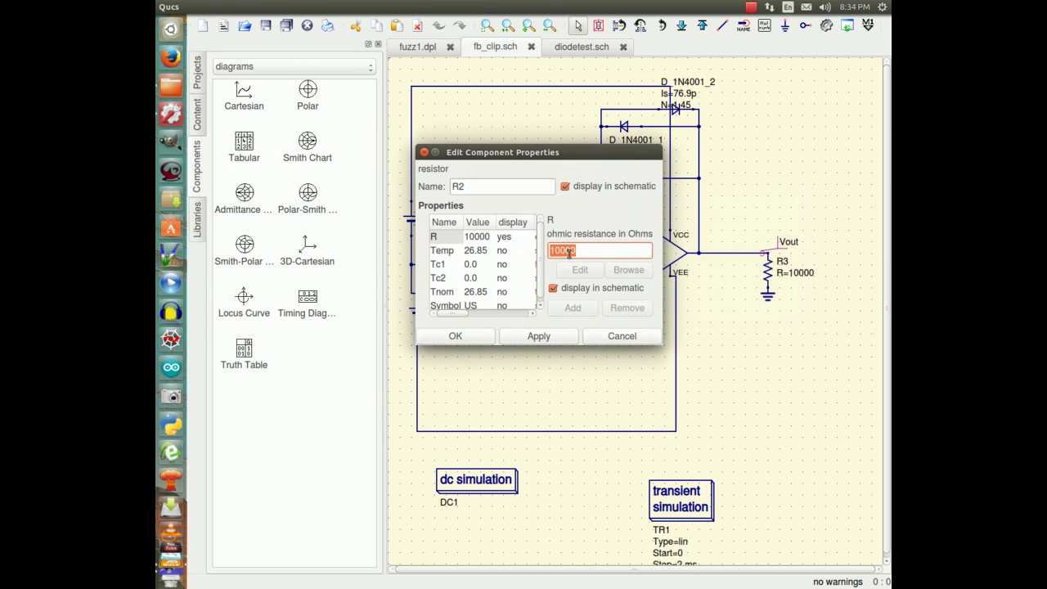
left_click(563, 253)
left_click(537, 339)
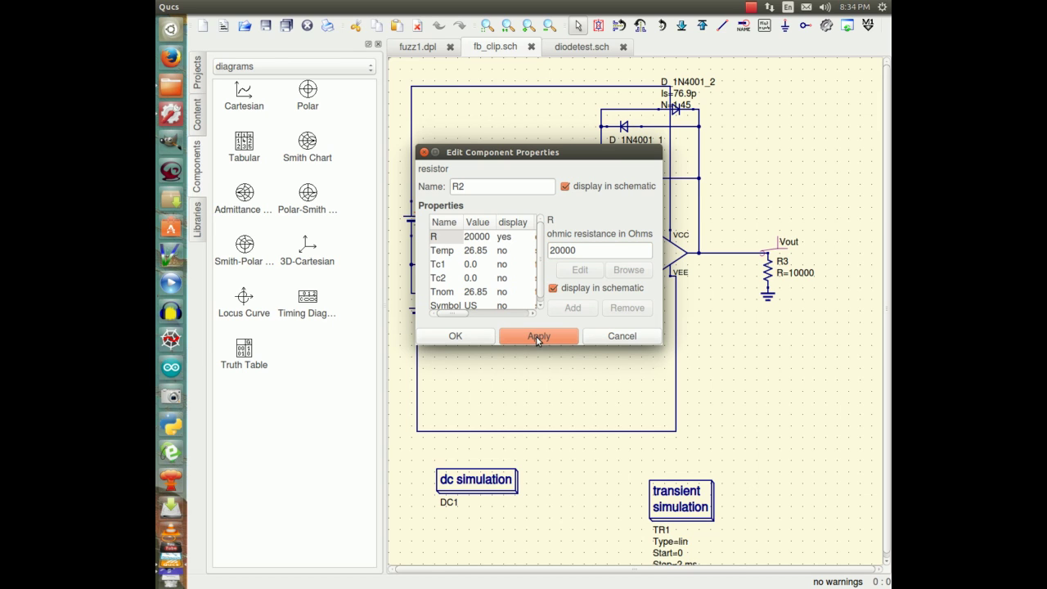
left_click(456, 339)
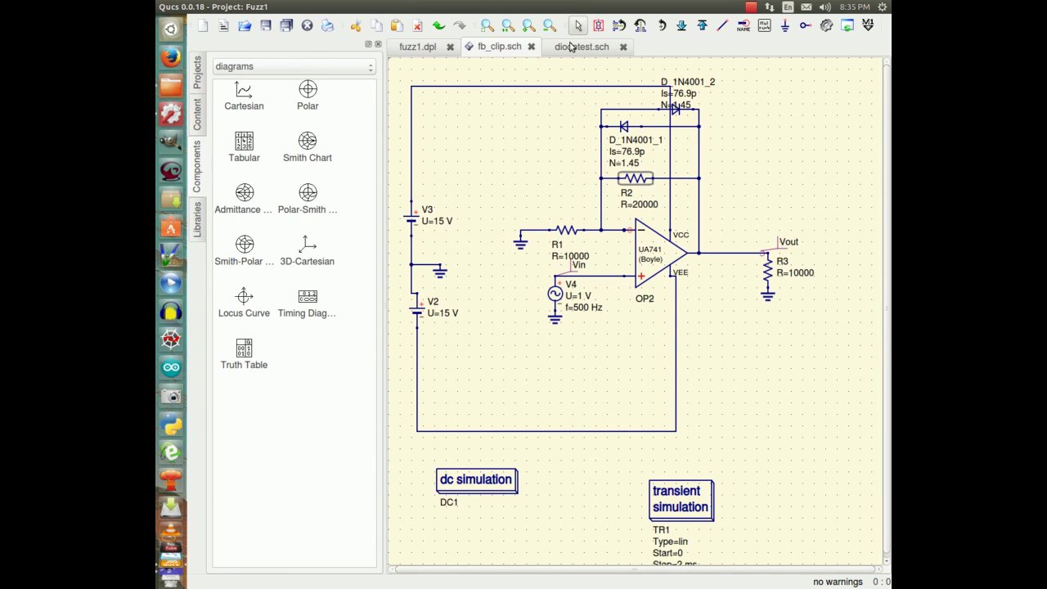
Step: Simulate with R2 at 20000 and see Vout flatten near ±1.5 V in fuzz1.dpl
mouse_move(413, 4)
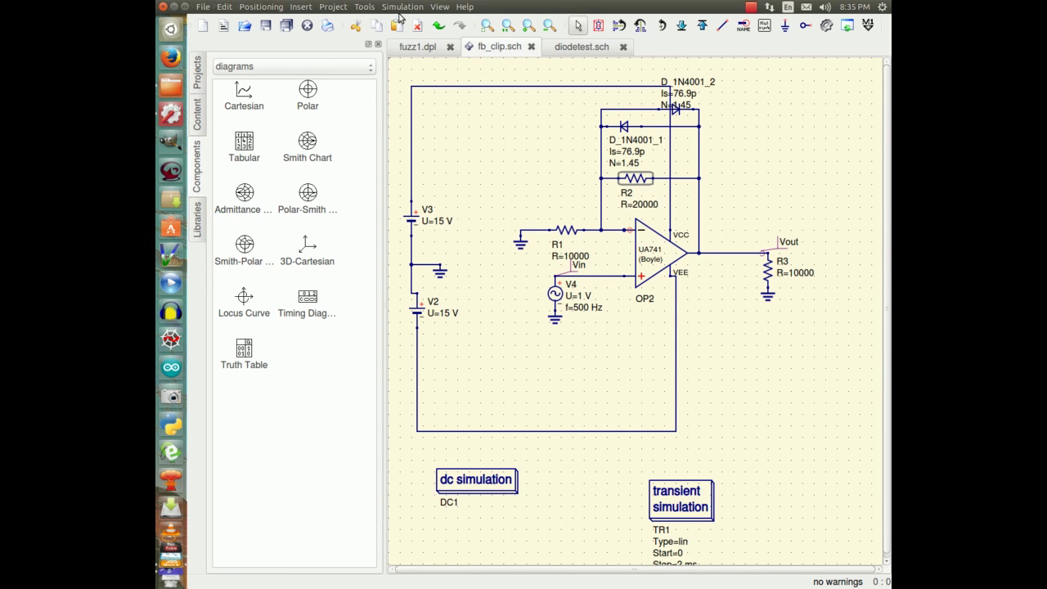
left_click(404, 7)
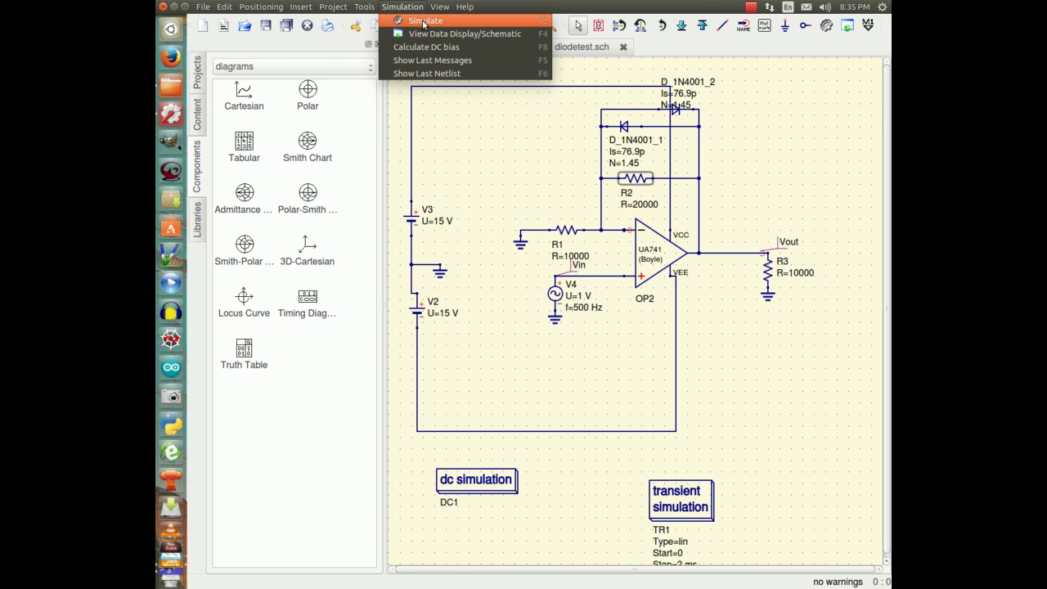
left_click(425, 21)
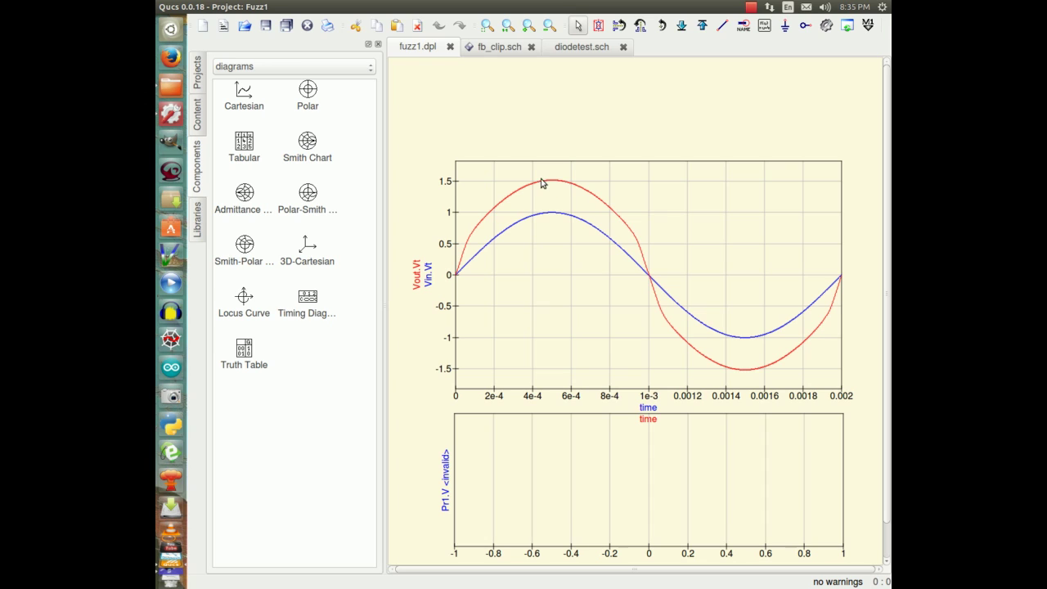
Step: Return to fb_clip.sch and reset feedback resistor R2 back to 10000 ohms
left_click(499, 49)
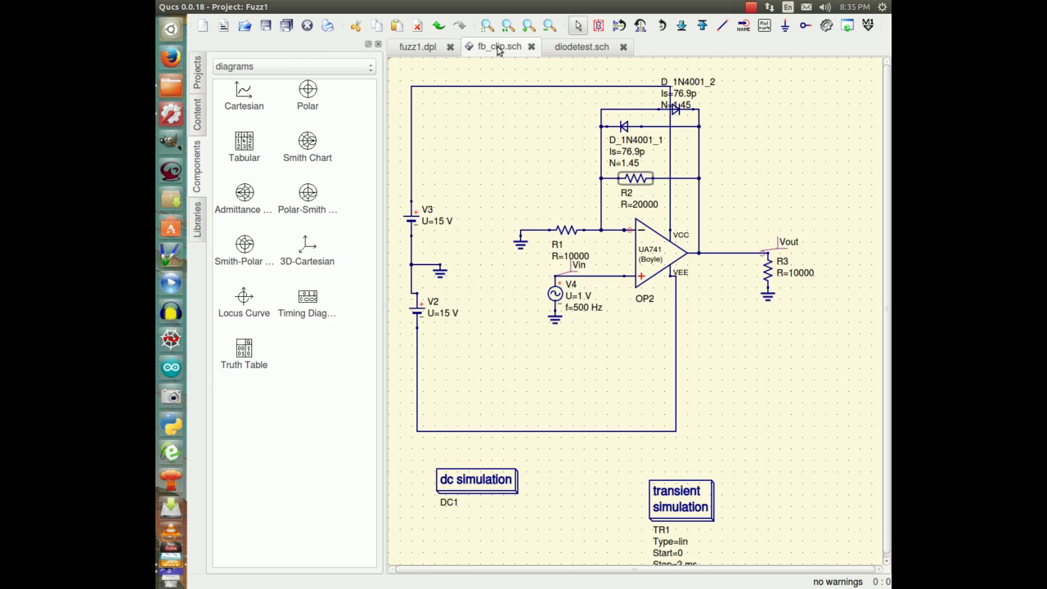
right_click(641, 183)
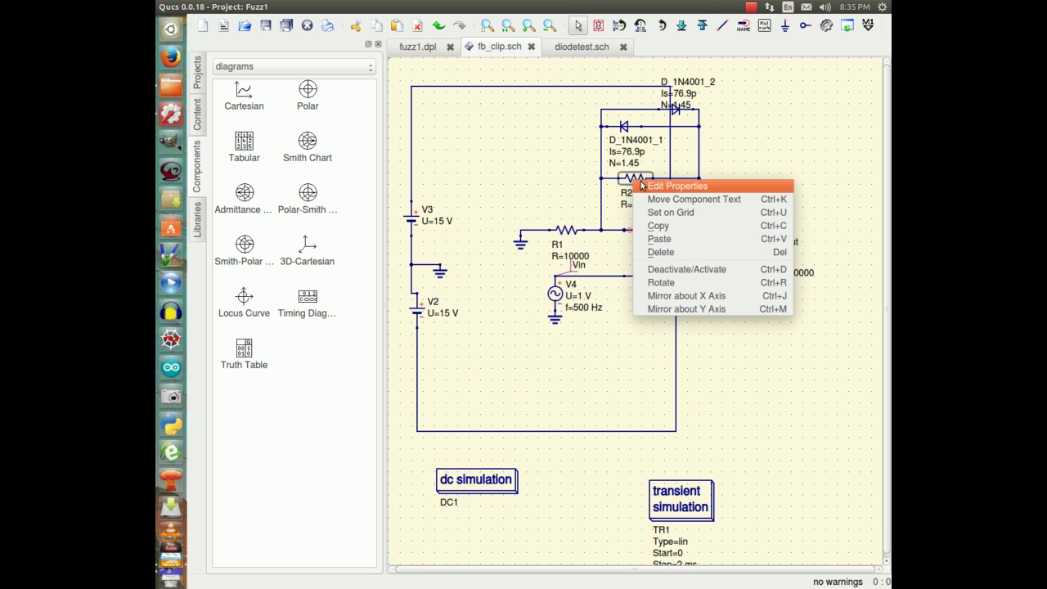
left_click(646, 186)
left_click_drag(579, 252, 540, 254)
type("1")
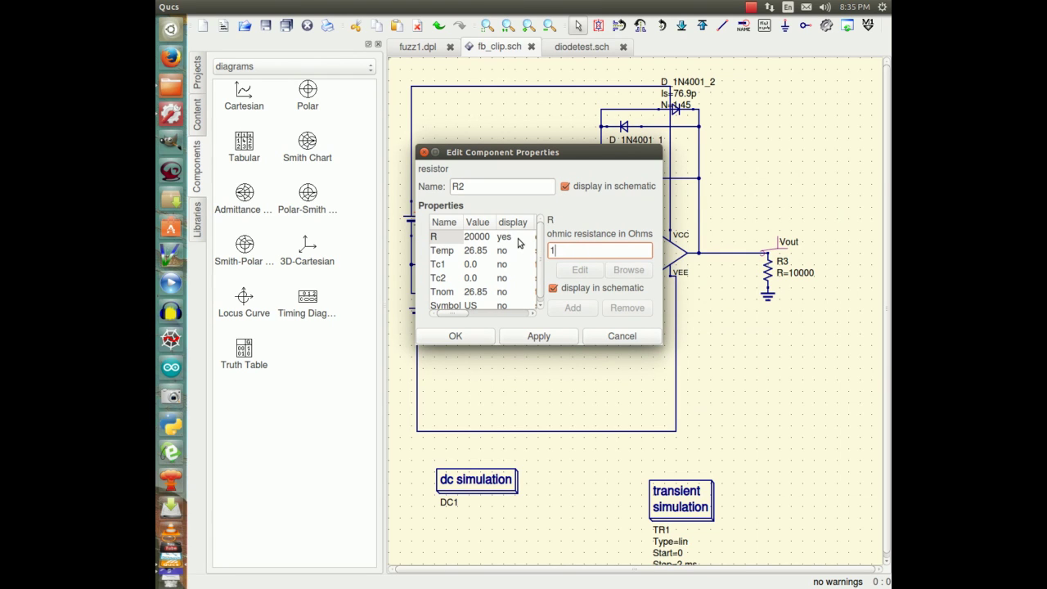
type("0000")
left_click(514, 337)
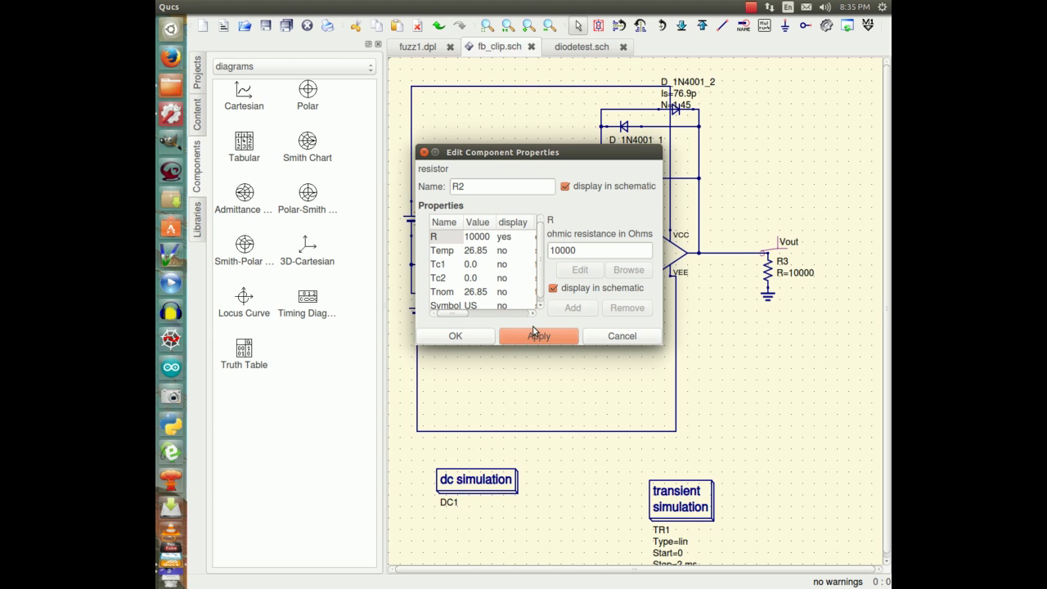
left_click(454, 337)
Step: Set input resistor R1's resistance to 5000 ohms
right_click(554, 249)
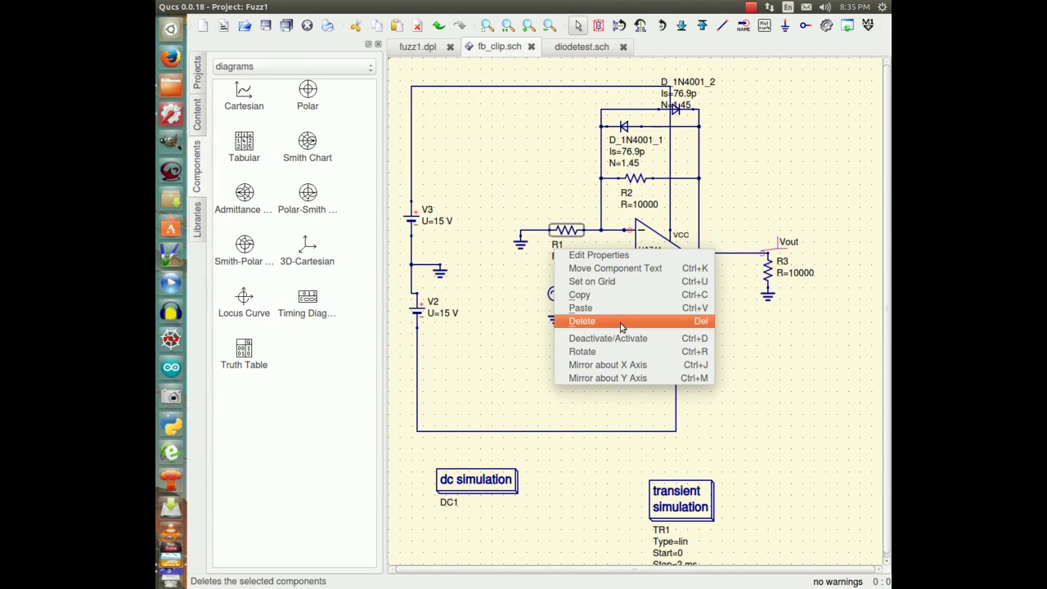
left_click(600, 254)
left_click(559, 253)
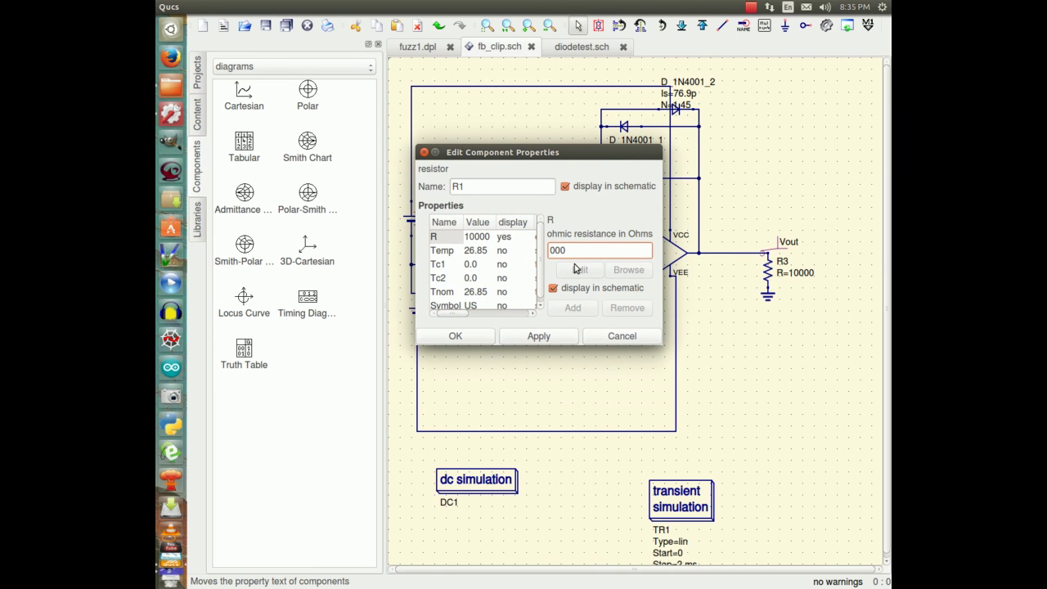
left_click(547, 338)
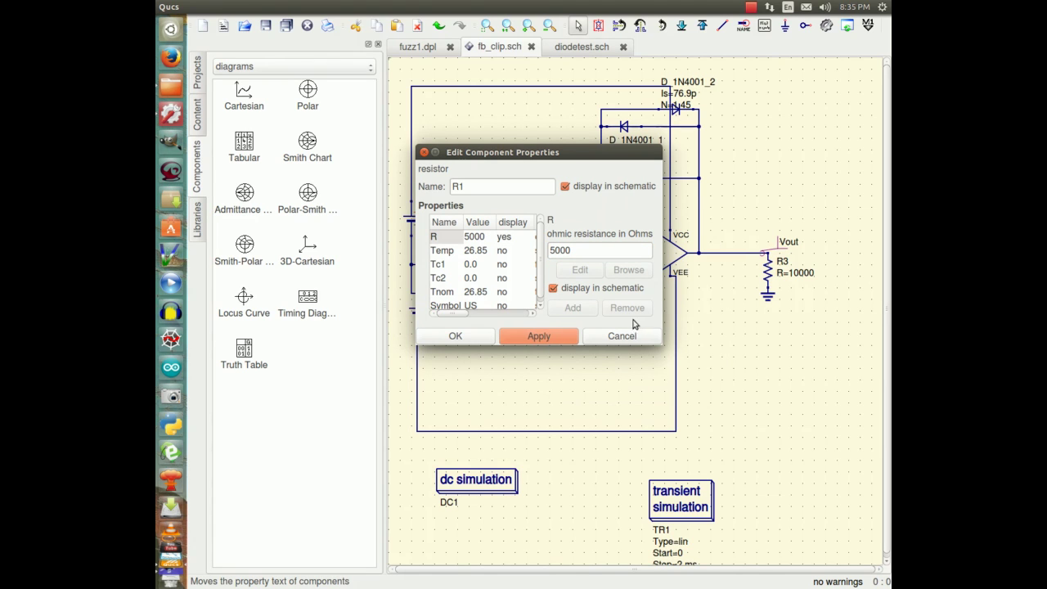
left_click(456, 336)
Step: Simulate with R1 at 5000, check Vout peaking near ±1.5 V, then return to fb_clip.sch
mouse_move(481, 12)
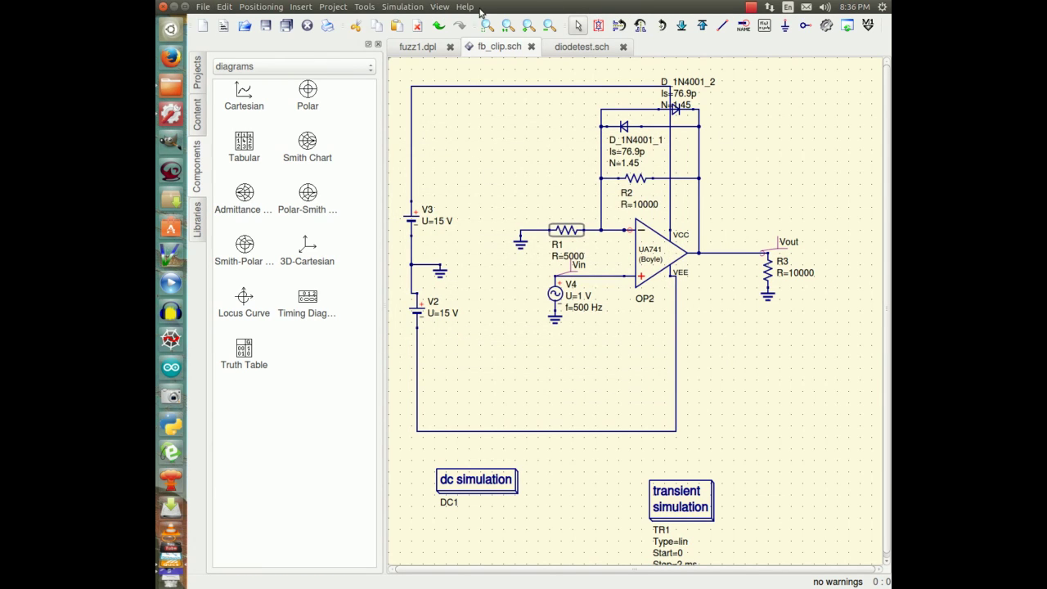
left_click(401, 6)
left_click(425, 23)
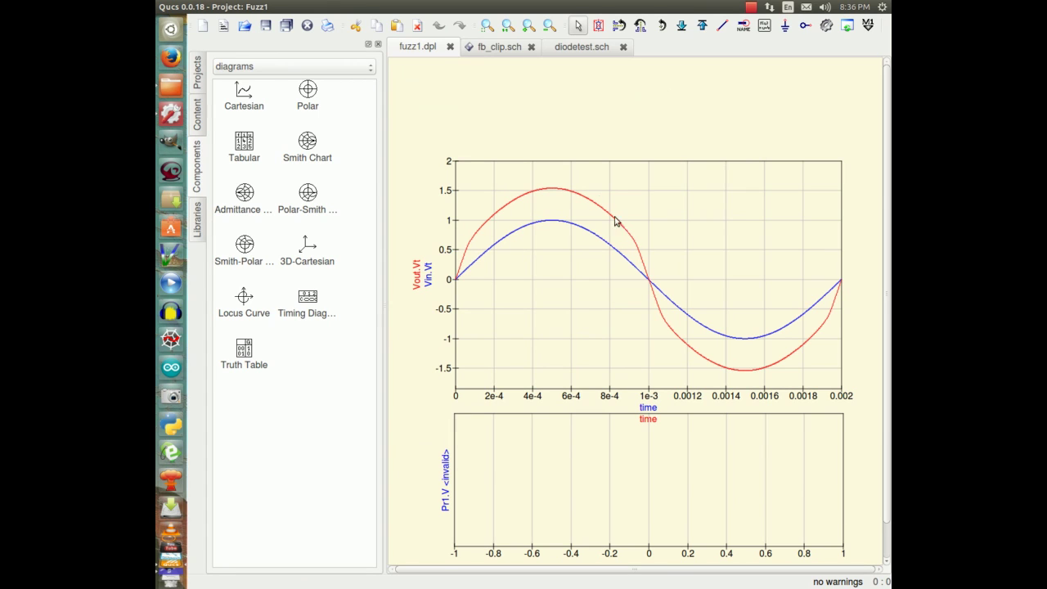
mouse_move(384, 5)
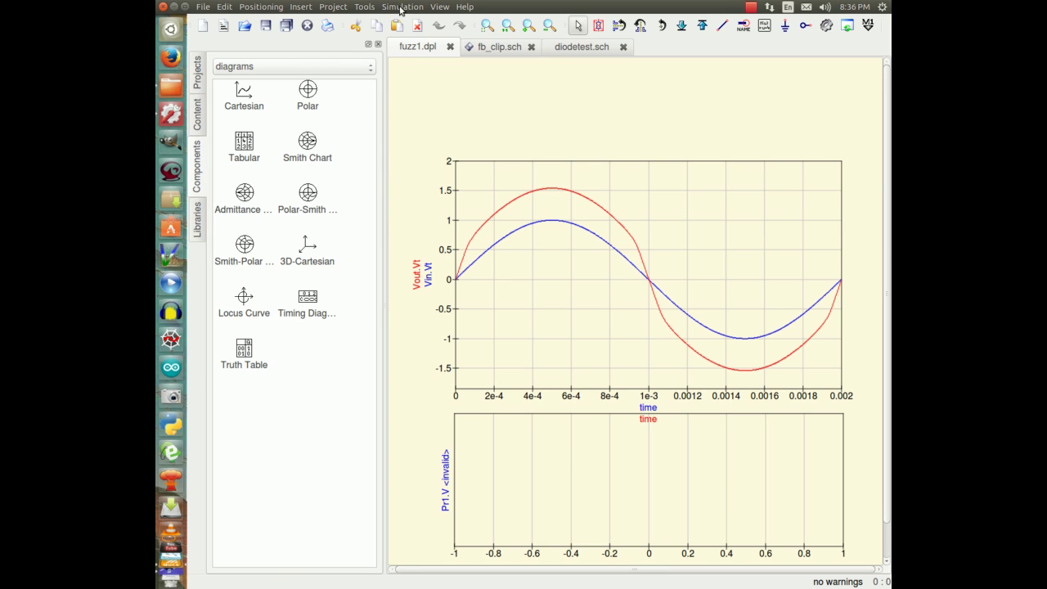
left_click(495, 47)
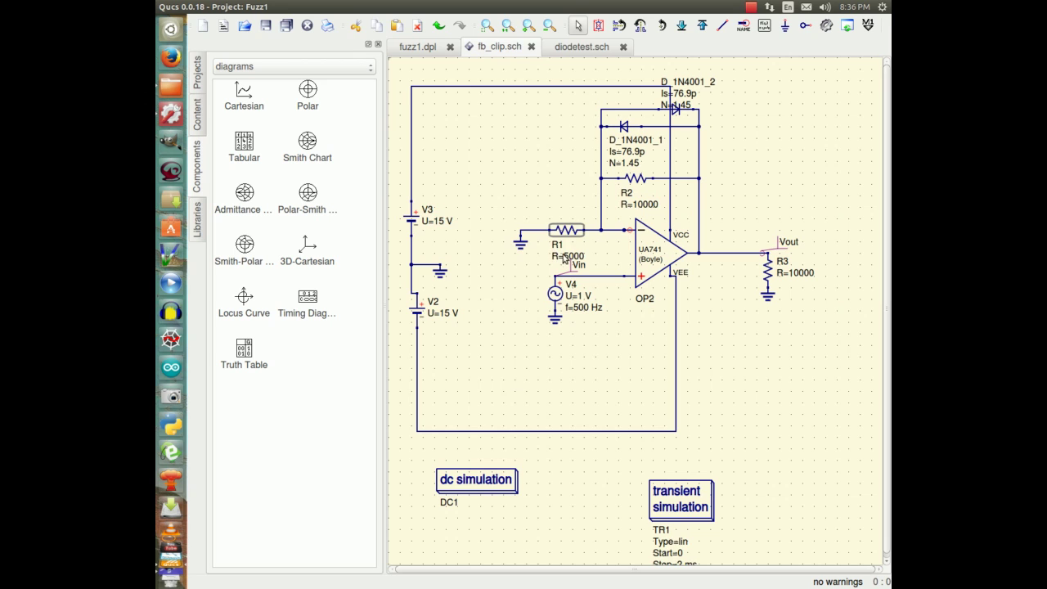
Step: Lower input resistor R1 from 5000 to 2000 ohms
right_click(565, 232)
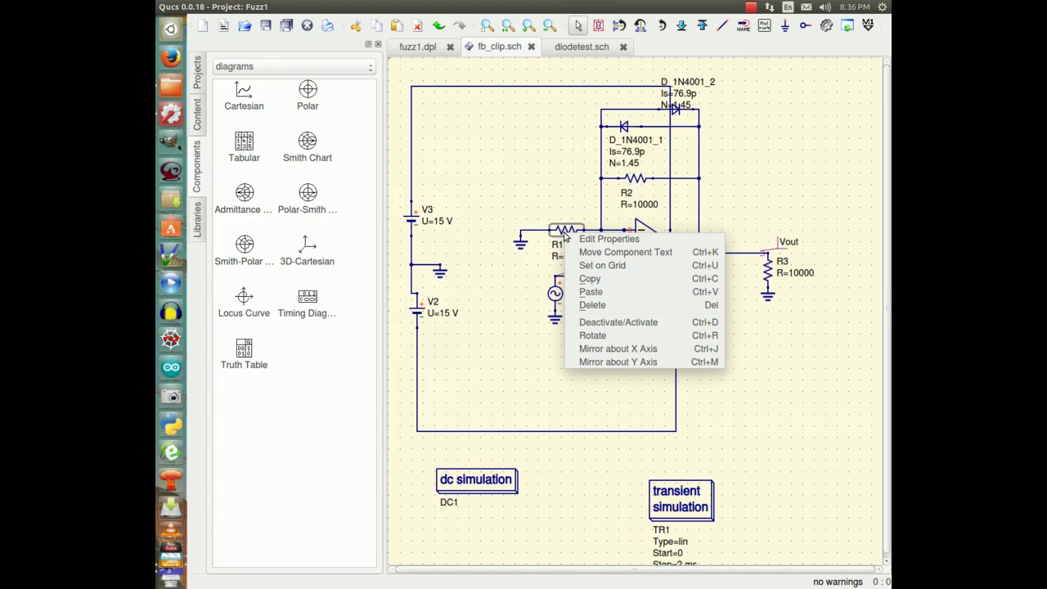
left_click(584, 240)
left_click(563, 249)
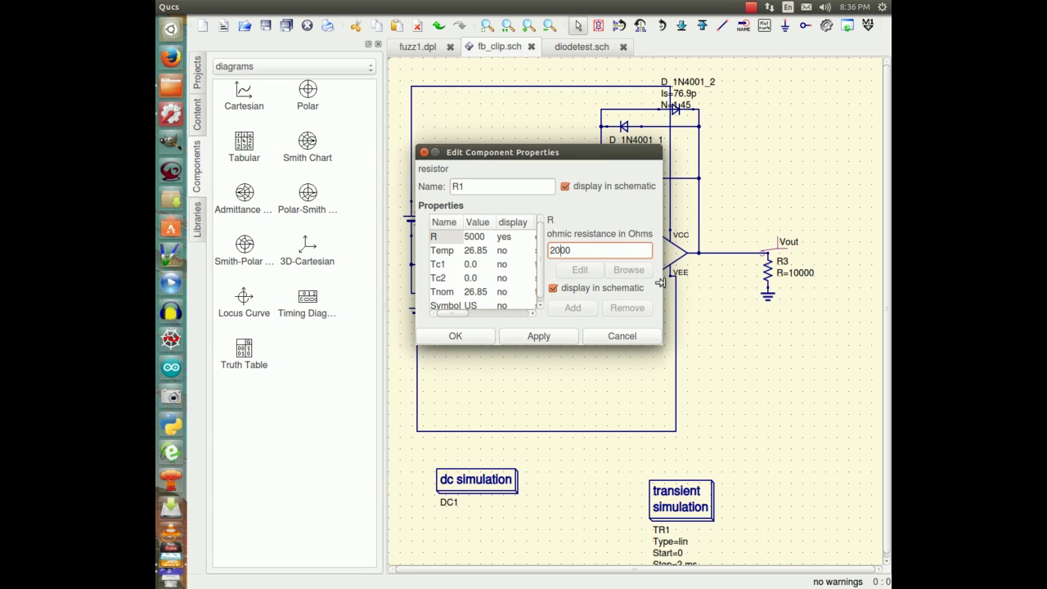
left_click(538, 338)
left_click(434, 337)
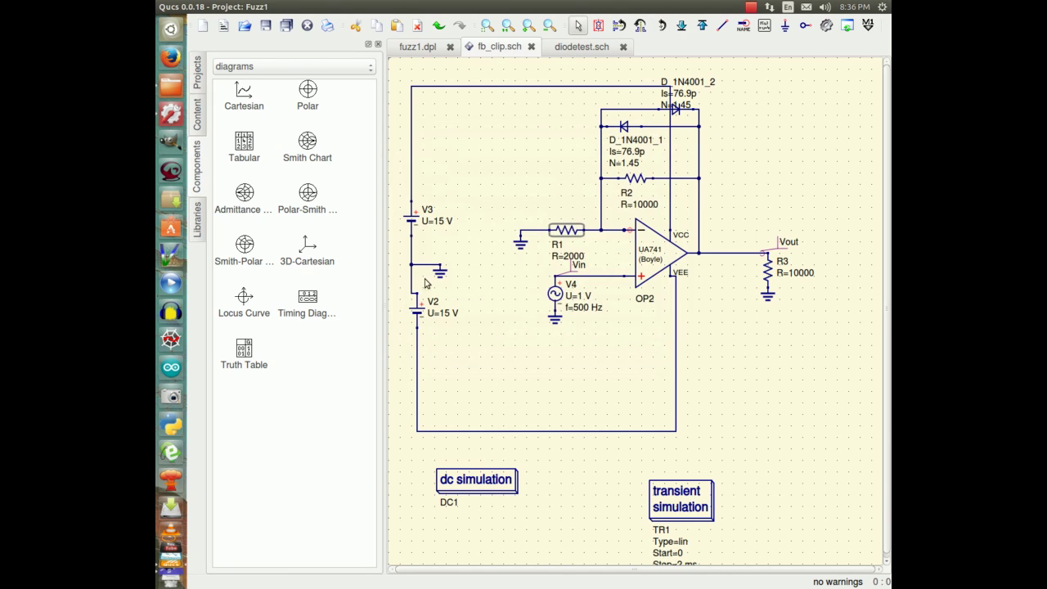
Step: Simulate the clipper with R1 at 2000 and close the simulation messages window
left_click(404, 6)
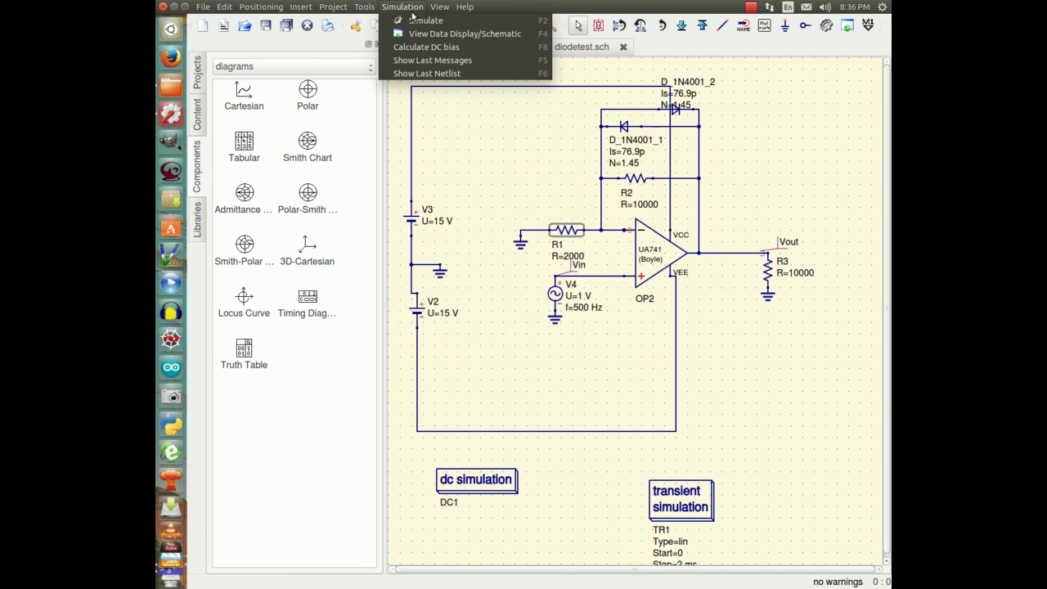
left_click(418, 19)
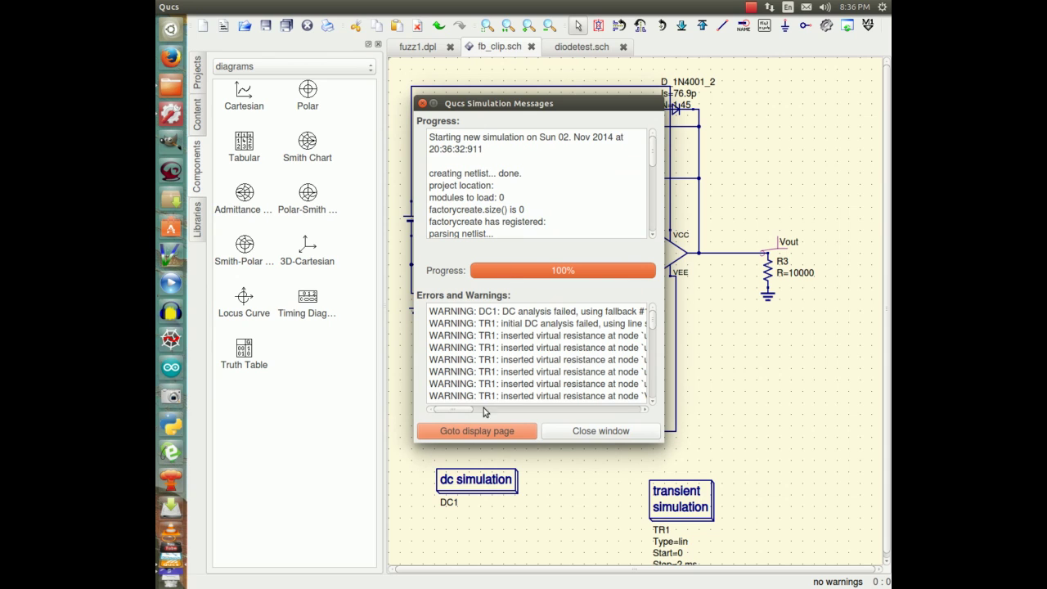
left_click(610, 432)
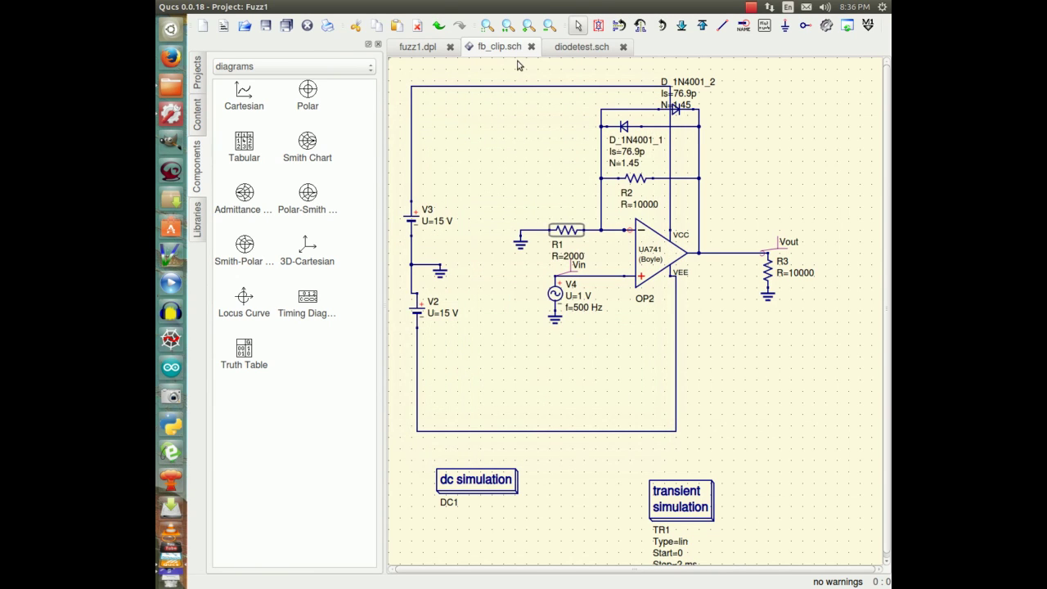
Step: Raise input resistor R1 from 2000 to 4000 ohms
right_click(566, 232)
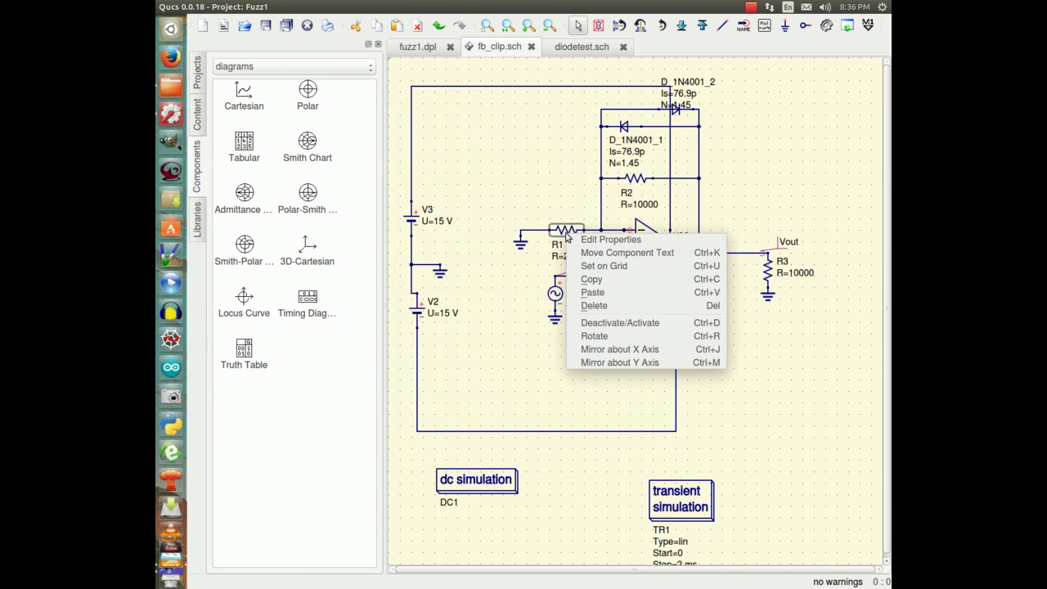
left_click(607, 241)
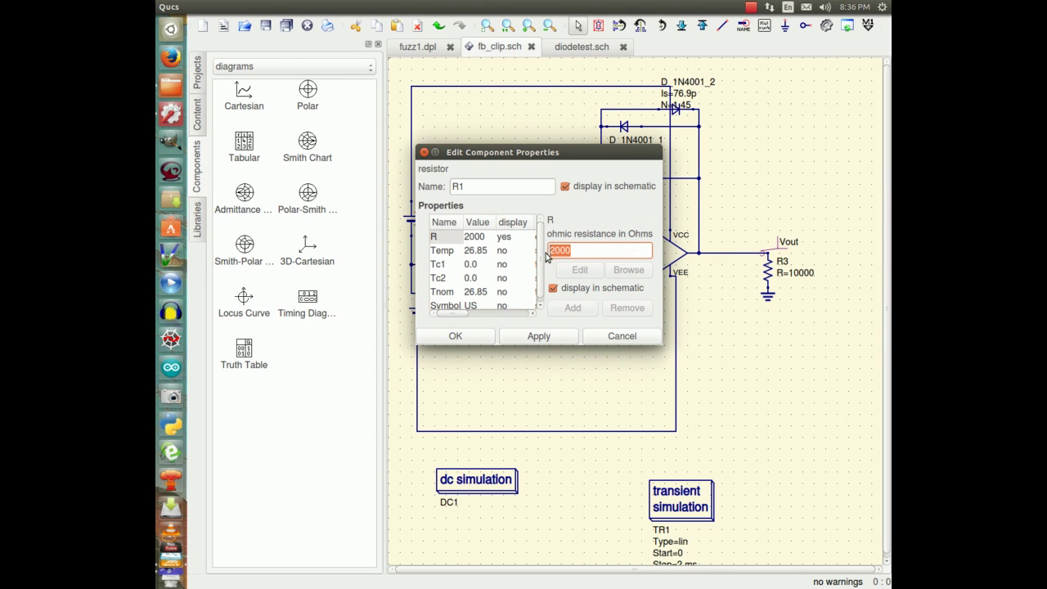
type("400")
left_click(539, 337)
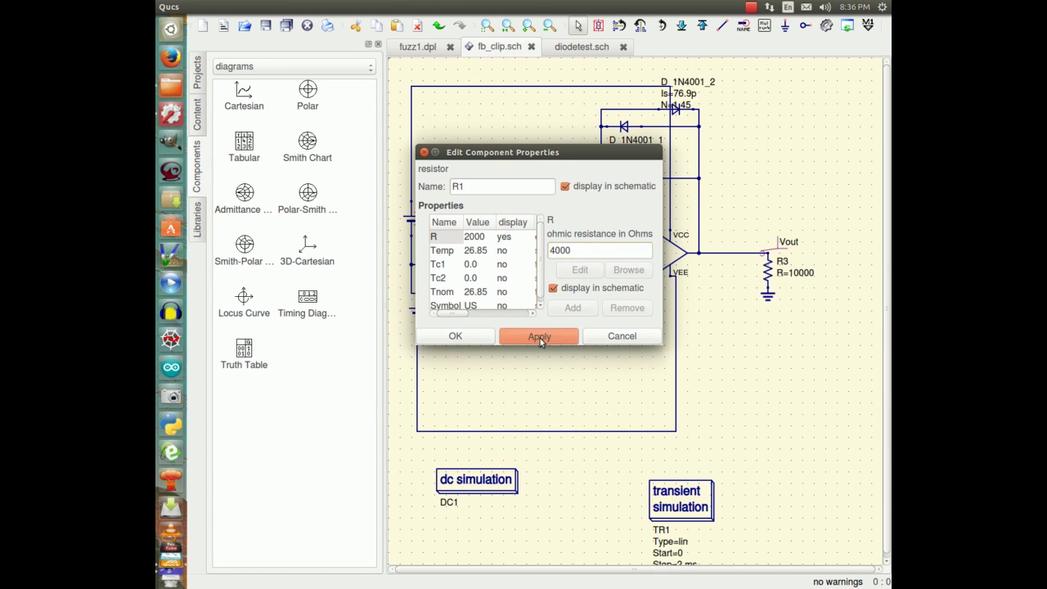
left_click(462, 338)
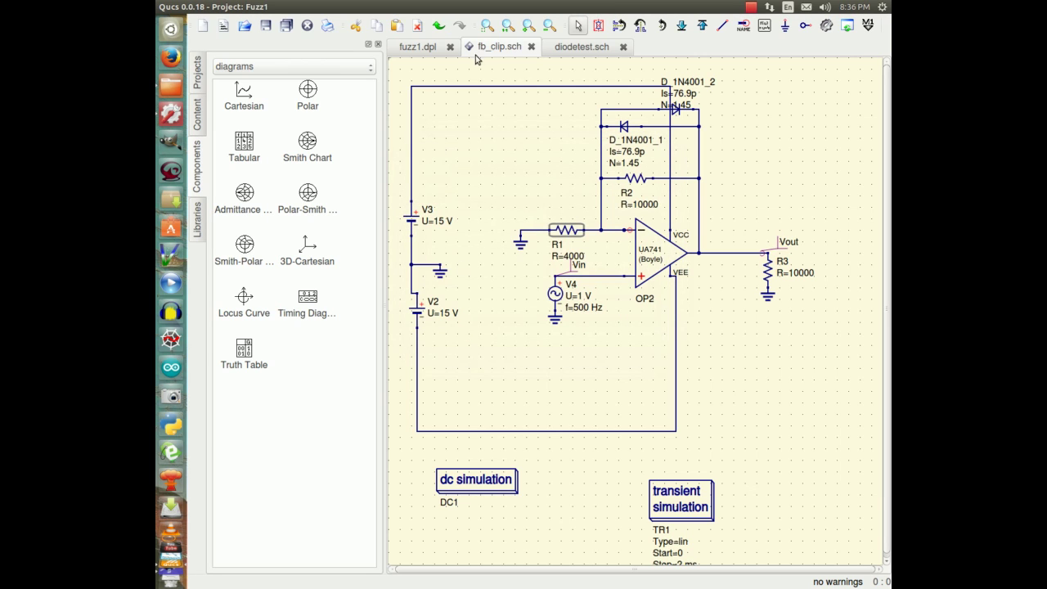
Step: Simulate with R1 at 4000, review Vout peaking near ±1.55 V, then return to fb_clip.sch
mouse_move(384, 6)
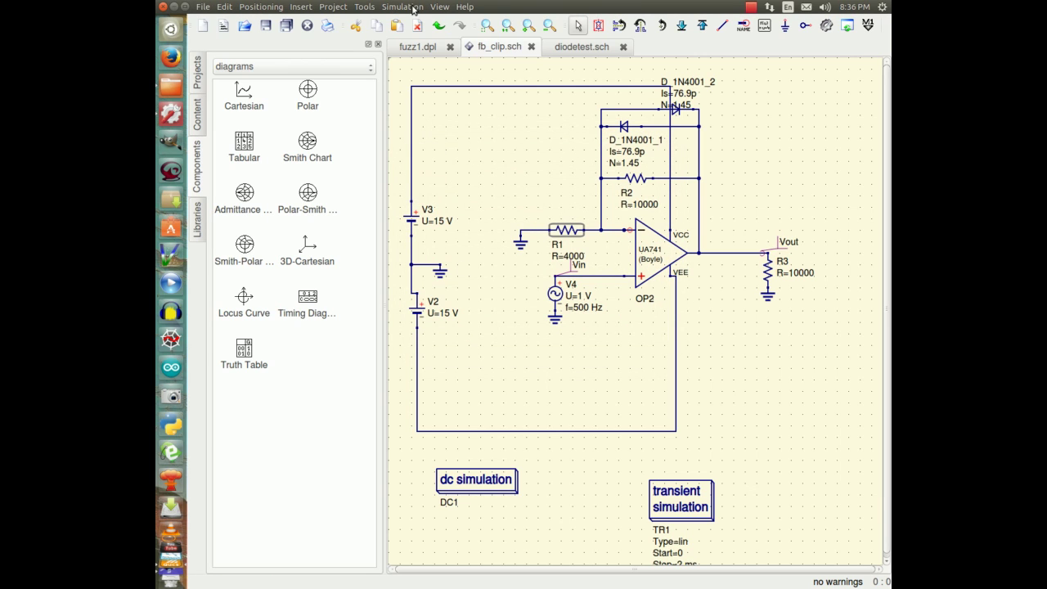
left_click(413, 9)
left_click(419, 23)
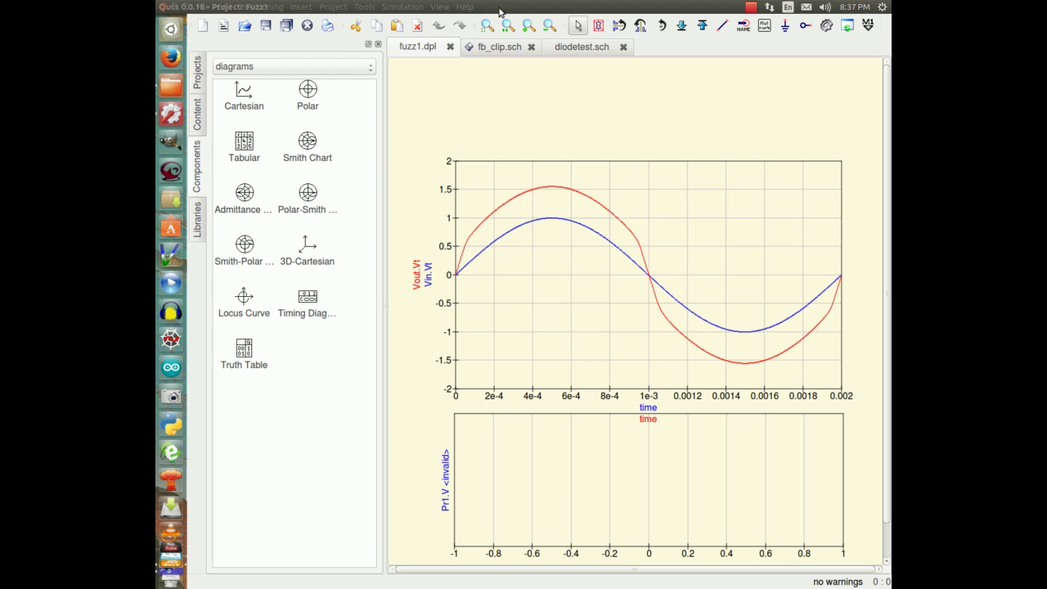
left_click(488, 48)
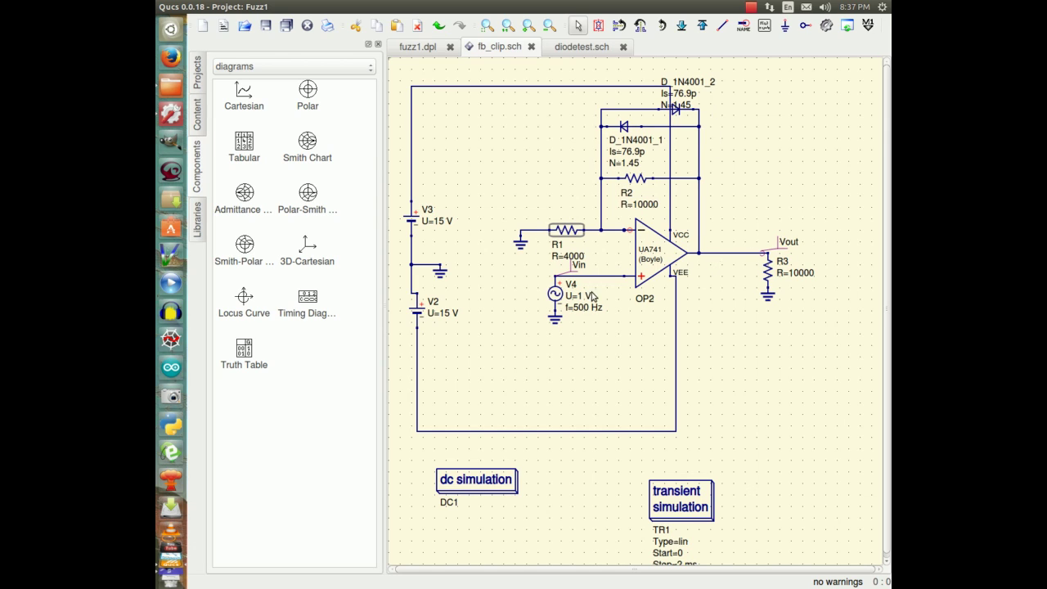
Step: Deselect R1, then switch to diodetest.sch and back to fb_clip.sch
left_click(737, 362)
left_click(596, 49)
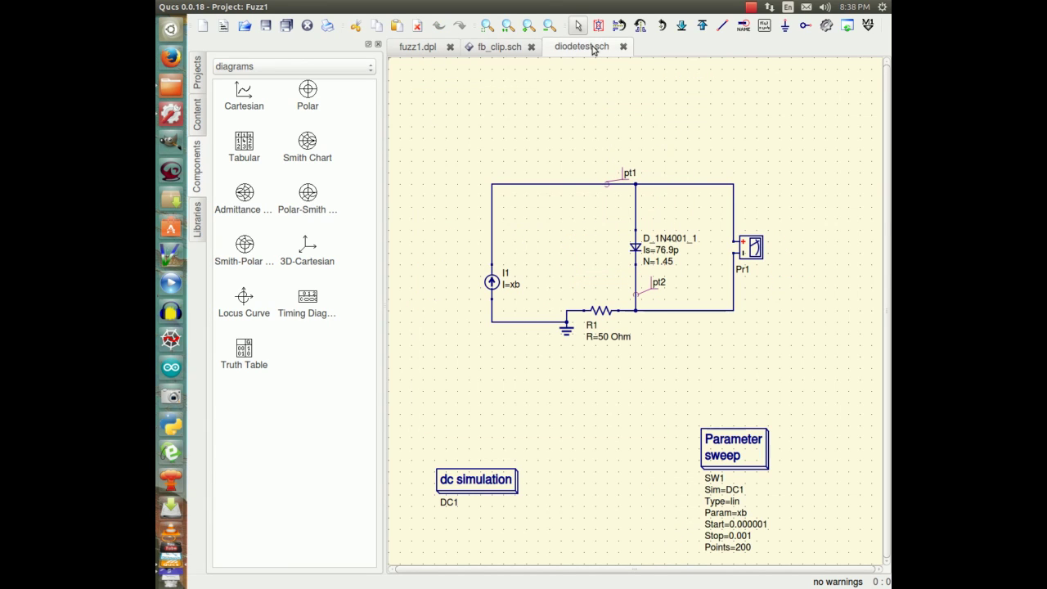
left_click(499, 48)
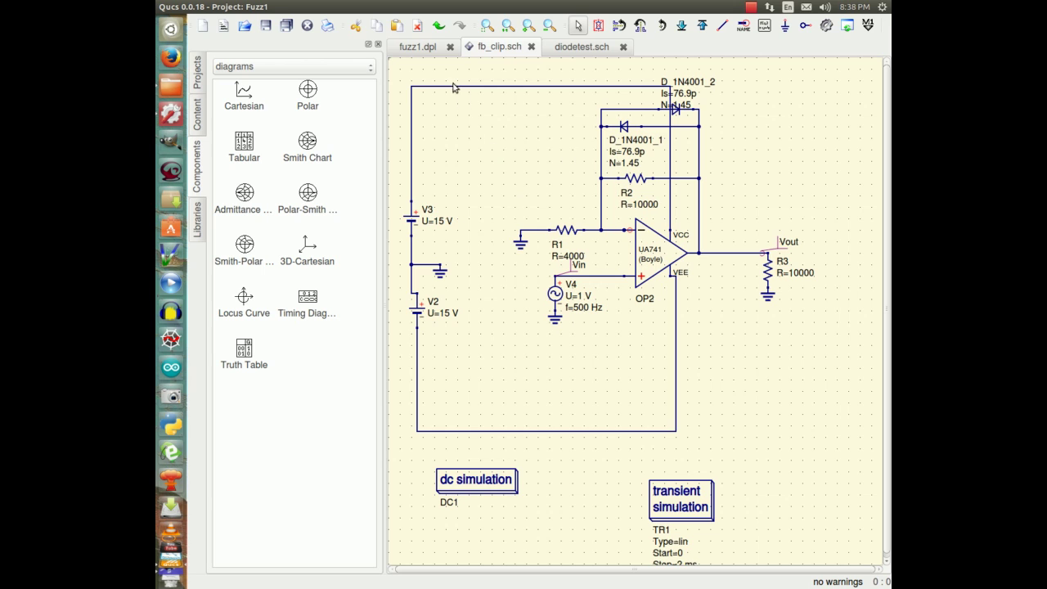
Step: Cycle among the fuzz1.dpl, fb_clip.sch and diodetest.sch tabs, ending on diodetest.sch
left_click(427, 49)
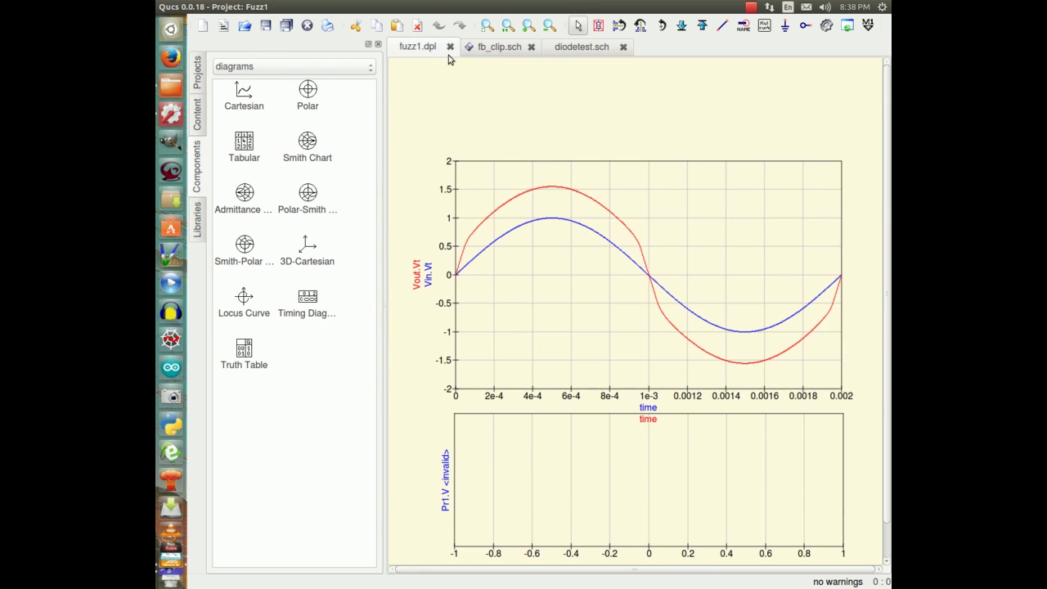
left_click(491, 49)
left_click(577, 47)
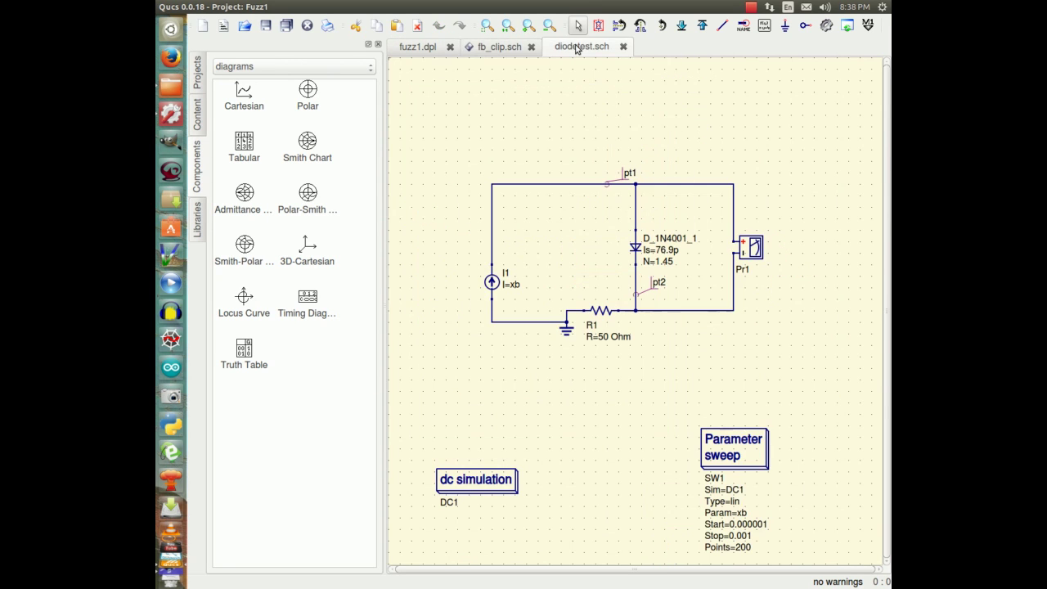
left_click(524, 51)
left_click(410, 52)
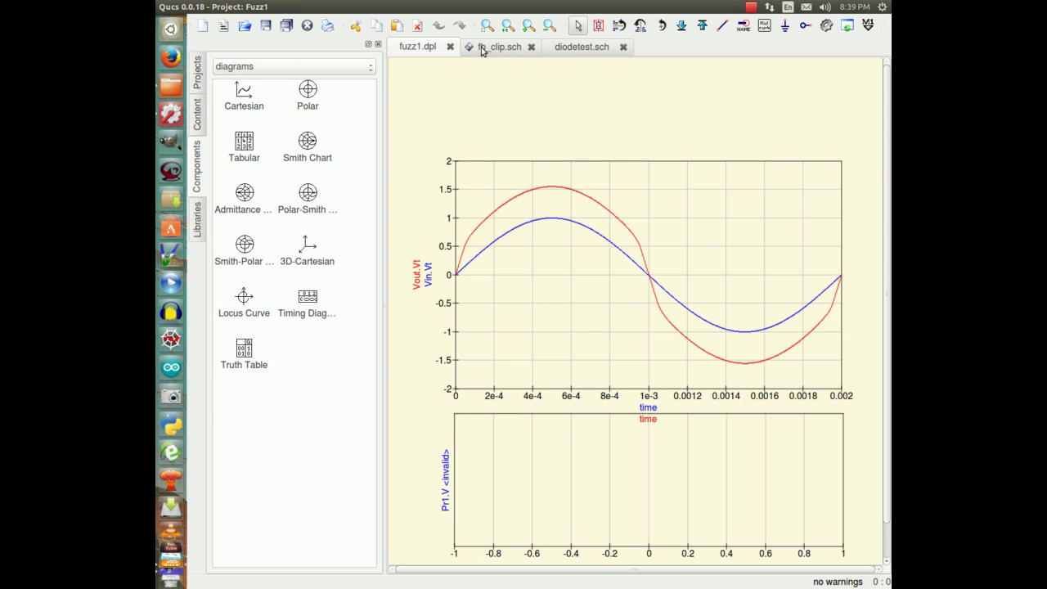
left_click(572, 46)
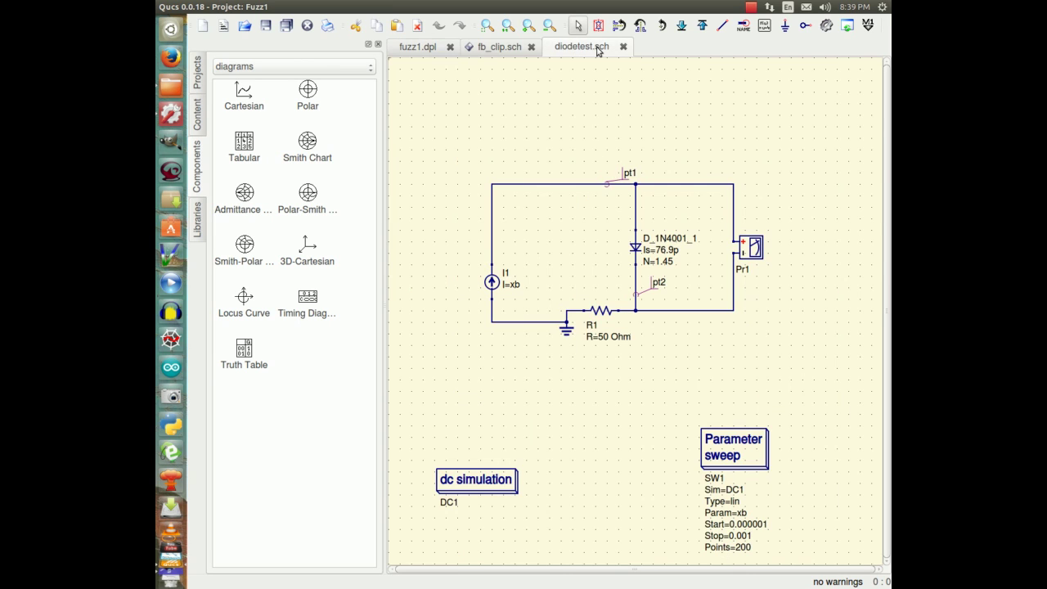
left_click(491, 51)
left_click(411, 53)
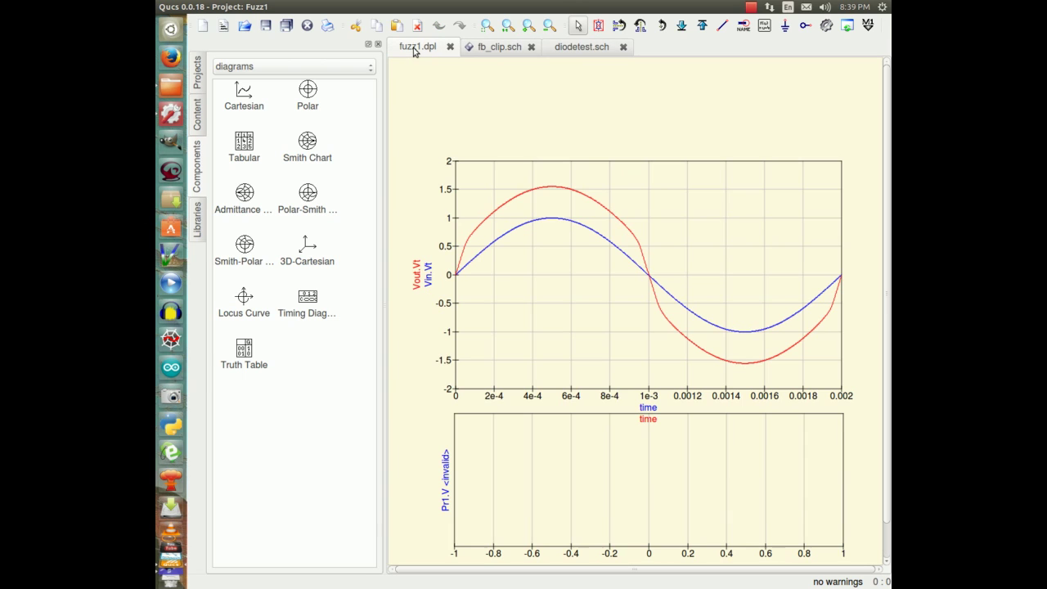
left_click(570, 52)
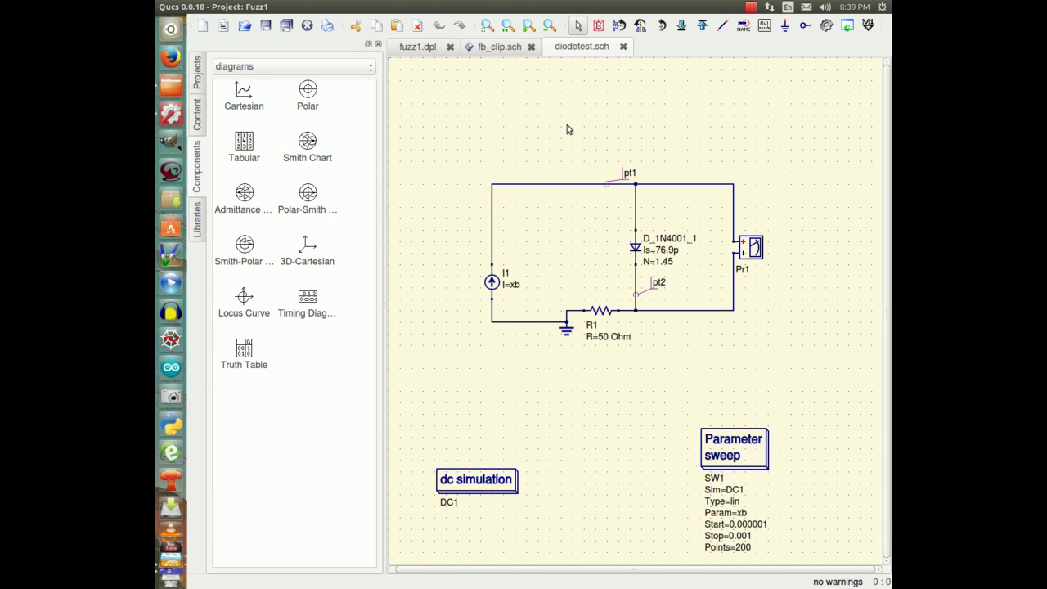
left_click(495, 48)
left_click(585, 49)
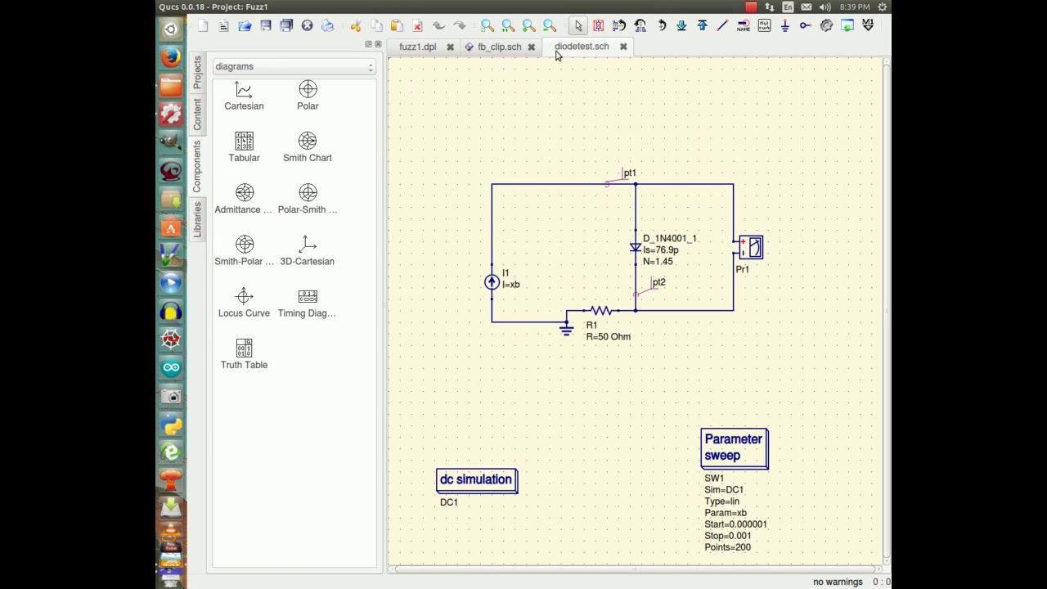
left_click(432, 47)
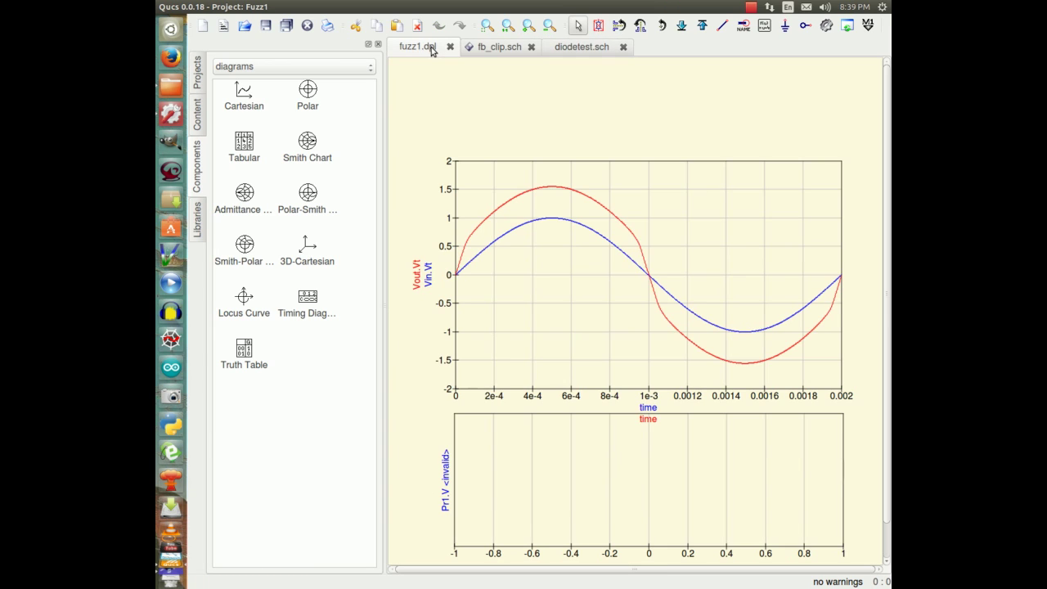
left_click(578, 47)
left_click(517, 50)
left_click(601, 48)
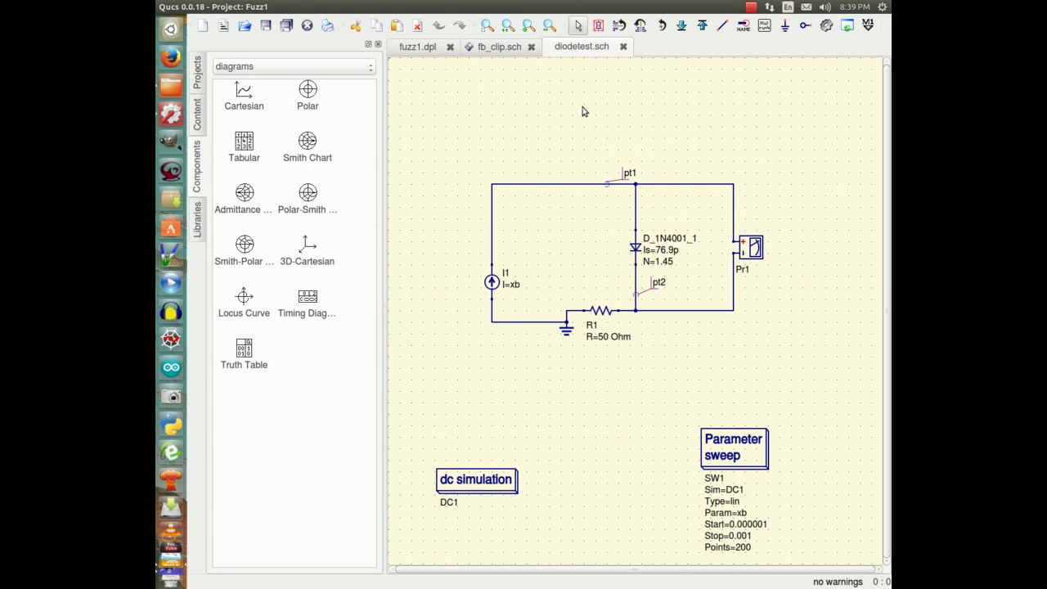